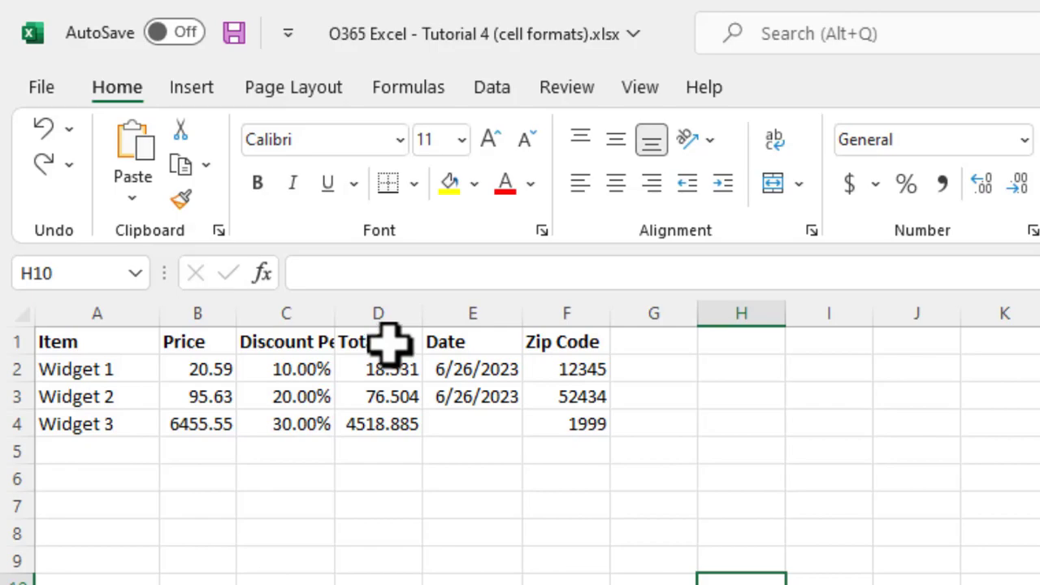
Step: Copy the Discount Percentage heading from C1 into C6, and clear the pasted copy
{"action": "left_click", "coordinate": [289, 342]}
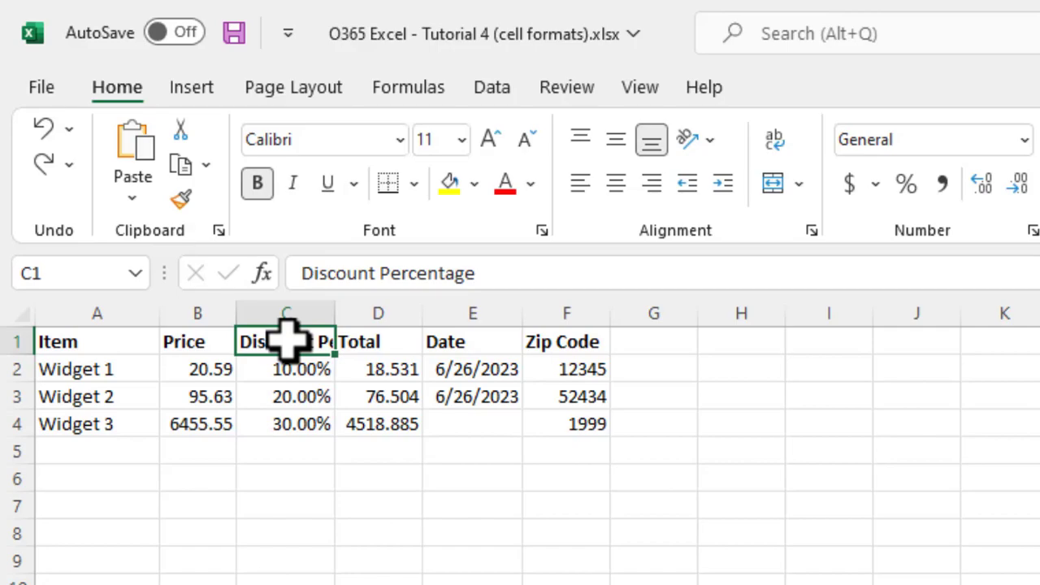
{"action": "right_click", "coordinate": [288, 341]}
{"action": "left_click", "coordinate": [380, 230]}
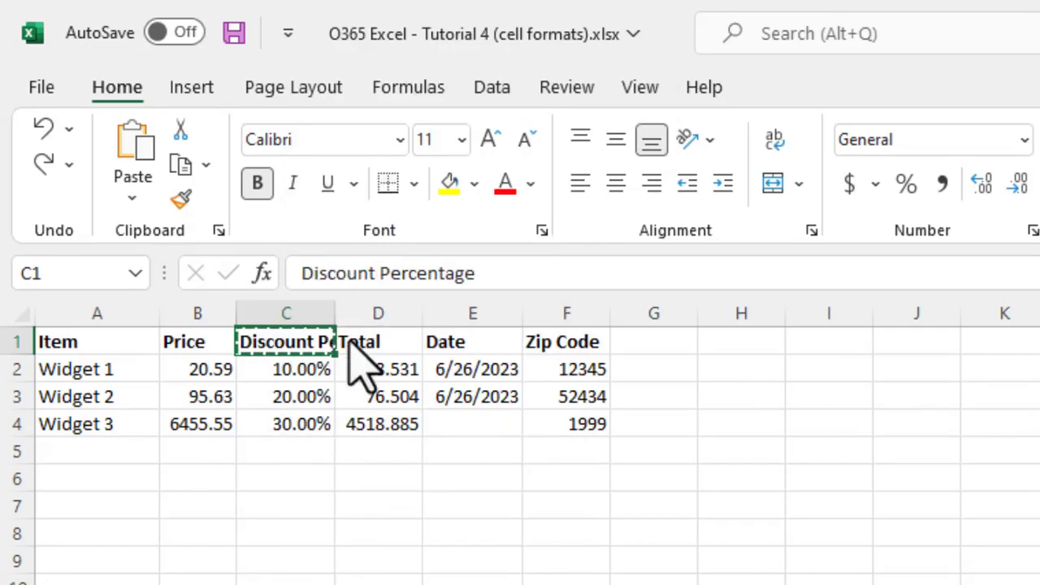
{"action": "left_click", "coordinate": [276, 477]}
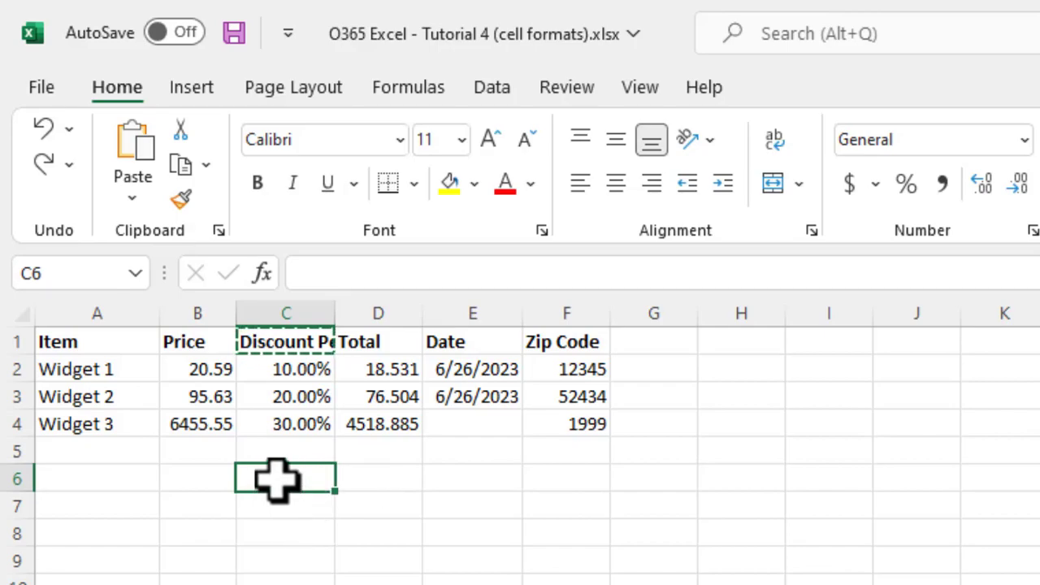
{"action": "right_click", "coordinate": [276, 479]}
{"action": "left_click", "coordinate": [341, 358]}
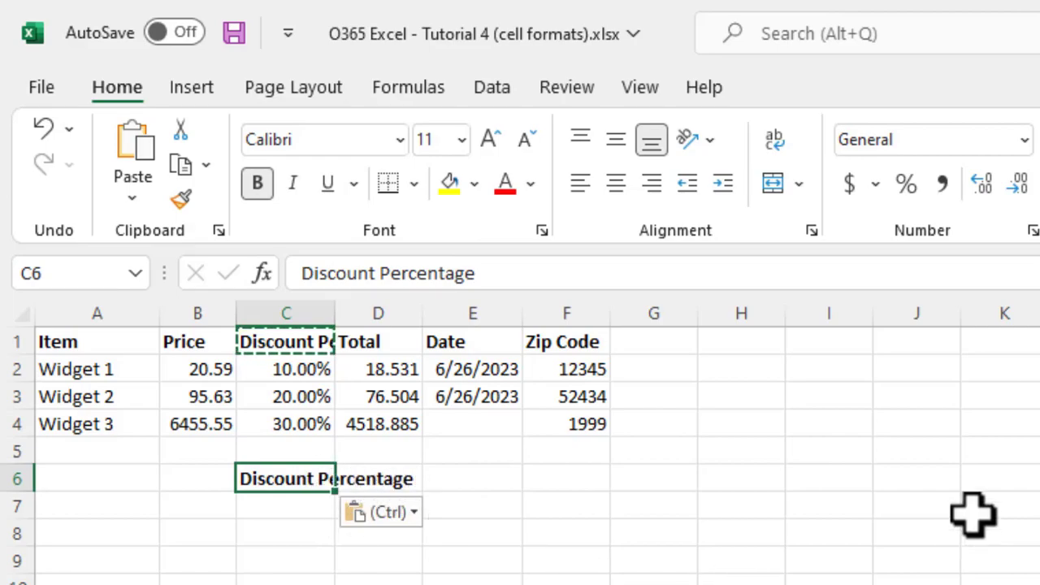
{"action": "key", "text": "Delete"}
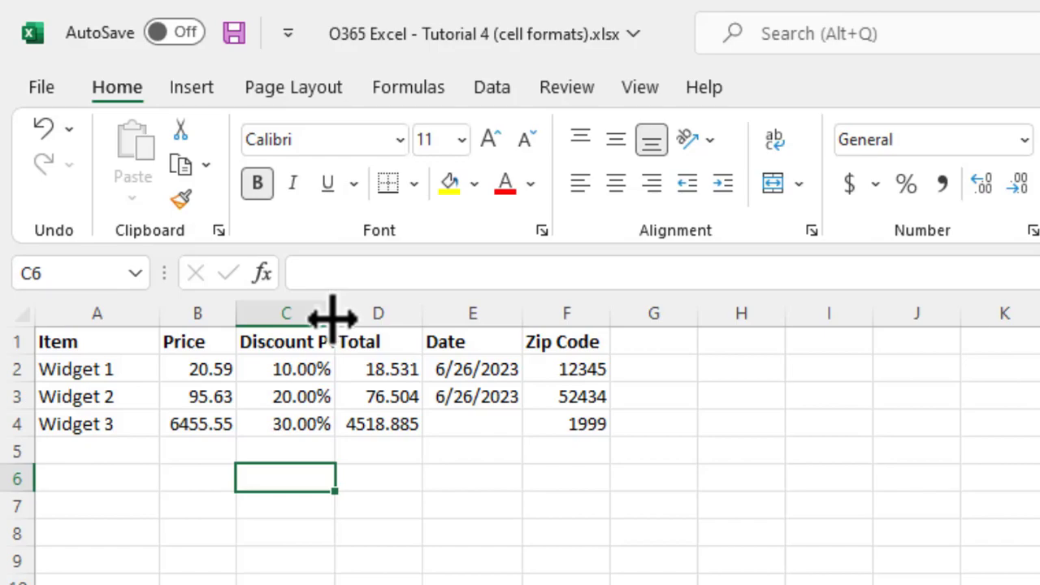
Step: Widen column C by hand until the Discount Percentage heading fits, and undo the resize
{"action": "left_click_drag", "start_coordinate": [332, 317], "coordinate": [441, 314]}
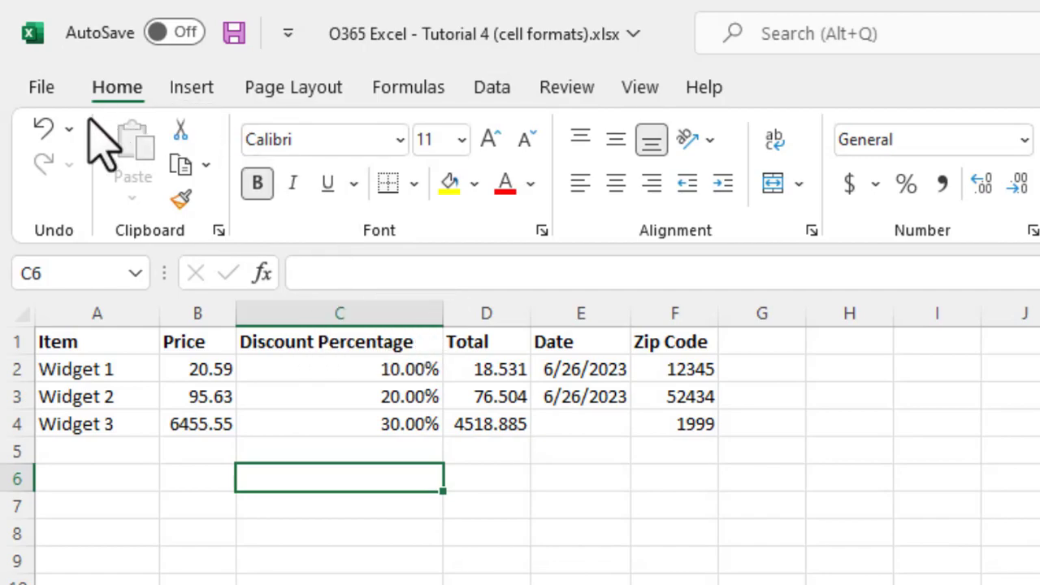
{"action": "left_click", "coordinate": [36, 132]}
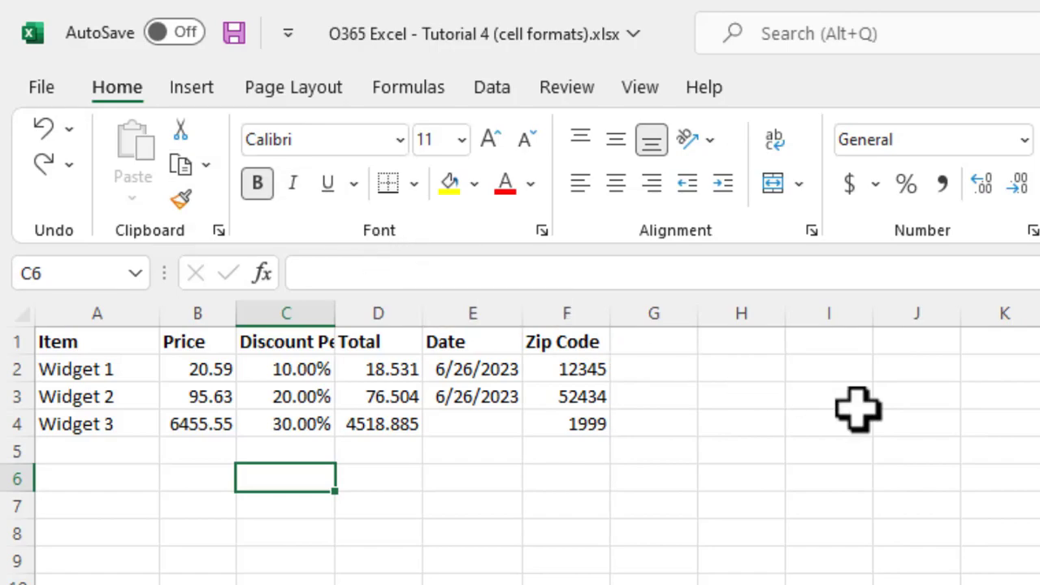
Step: AutoFit the width of column C to its Discount Percentage heading
{"action": "left_click", "coordinate": [309, 306]}
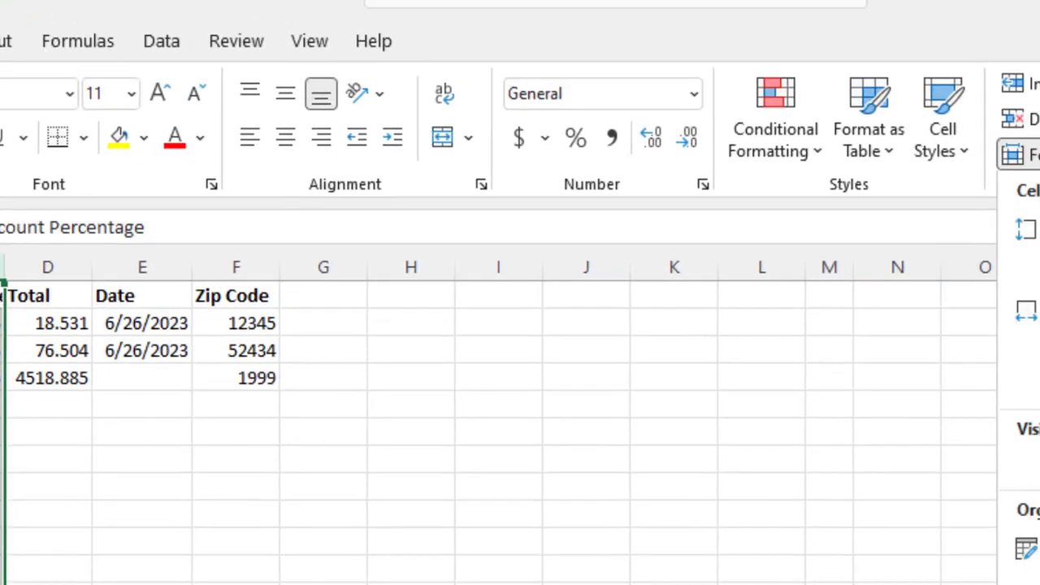
{"action": "left_click", "coordinate": [795, 119]}
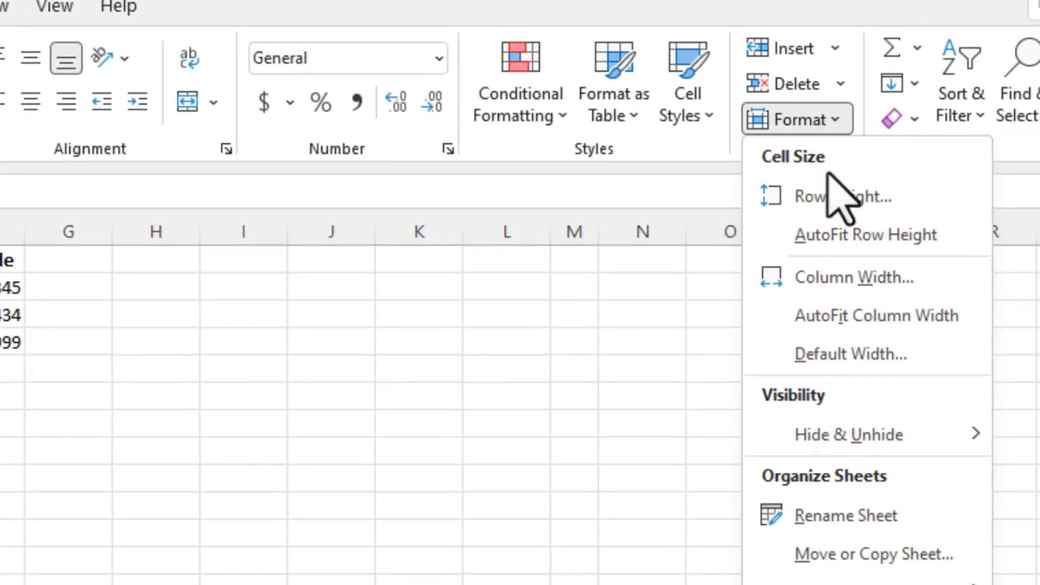
{"action": "left_click", "coordinate": [835, 319]}
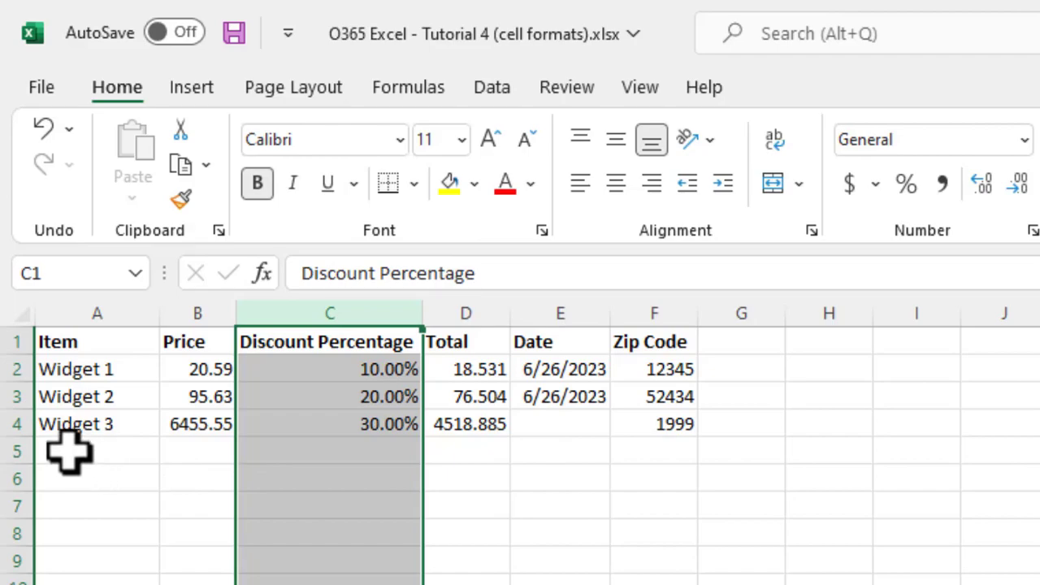
Step: Resize row 2 by hand, first much taller and back down to less than its text height
{"action": "left_click", "coordinate": [10, 369]}
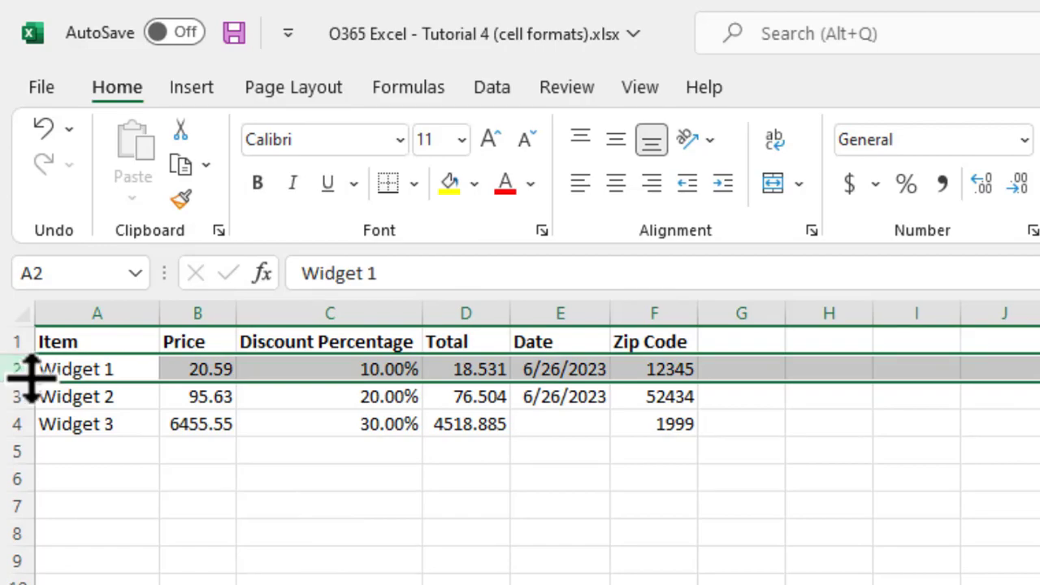
{"action": "left_click_drag", "start_coordinate": [31, 376], "coordinate": [33, 440]}
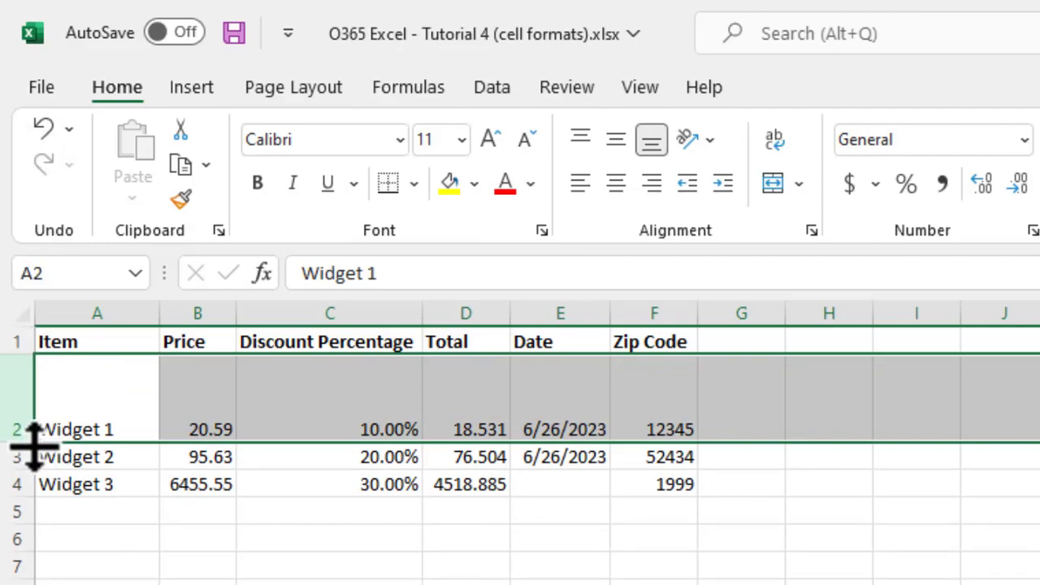
{"action": "left_click_drag", "start_coordinate": [33, 443], "coordinate": [28, 374]}
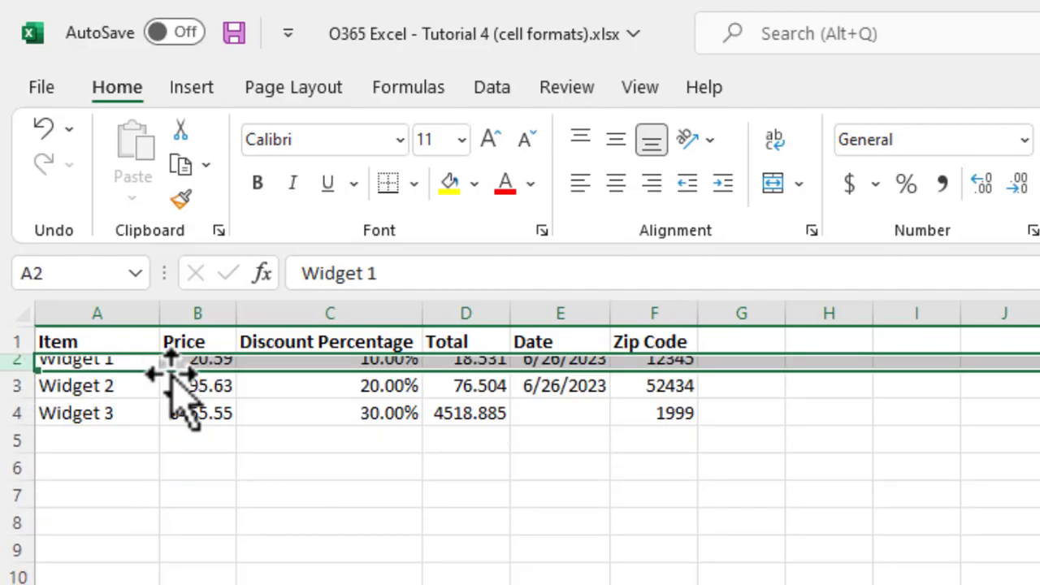
Step: AutoFit the height of row 2 to its Widget 1 data
{"action": "left_click", "coordinate": [6, 363]}
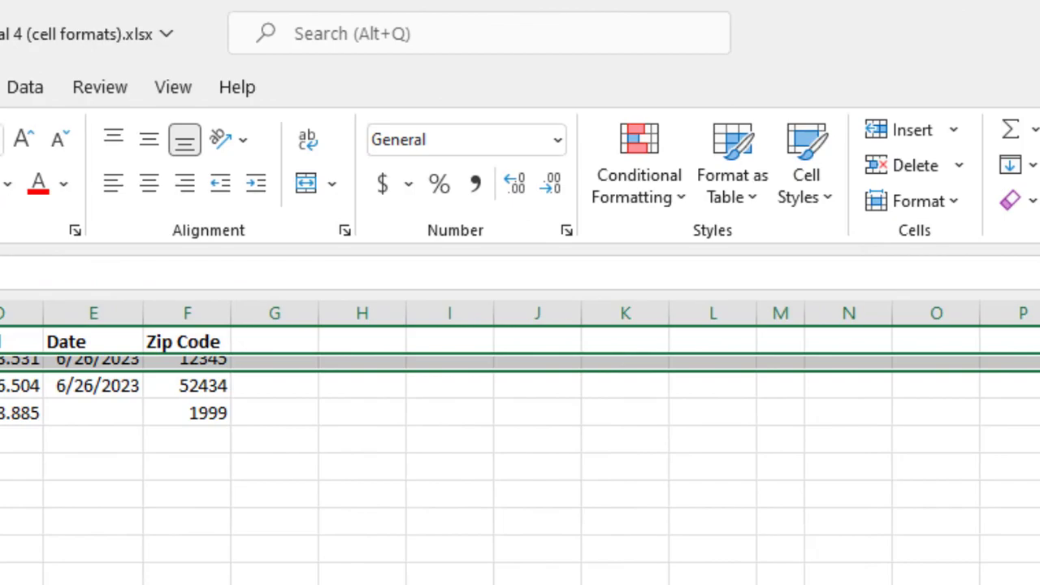
{"action": "left_click", "coordinate": [952, 203]}
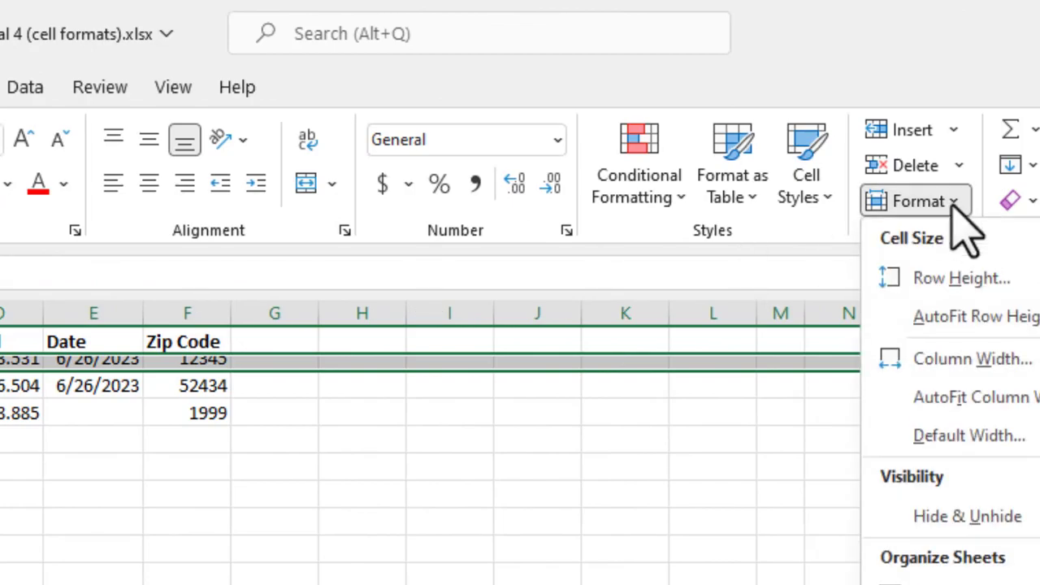
{"action": "left_click", "coordinate": [964, 318]}
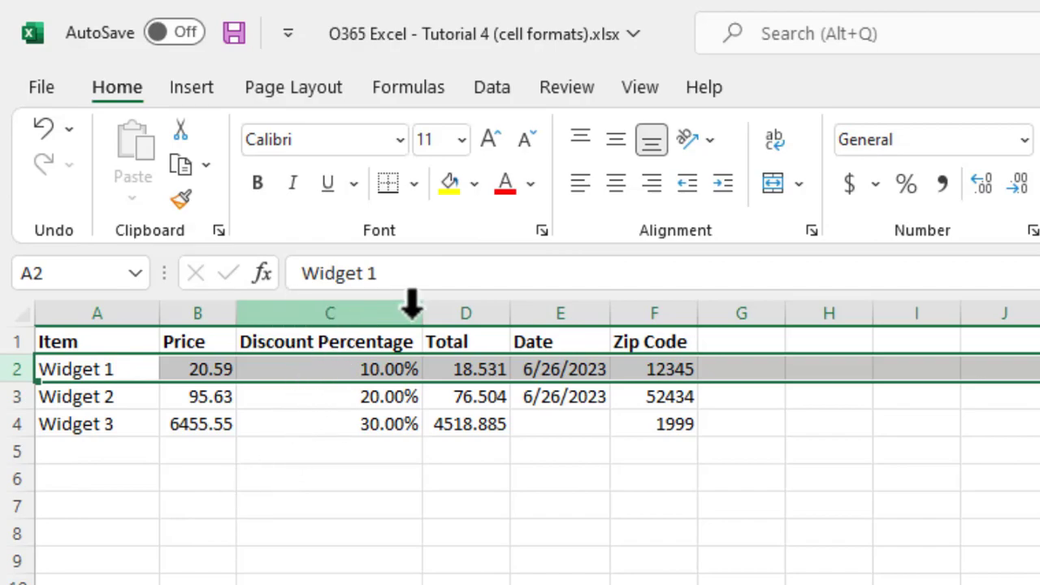
Step: Turn on text wrapping for the Discount Percentage heading in C1 through the cell format settings
{"action": "left_click", "coordinate": [363, 339]}
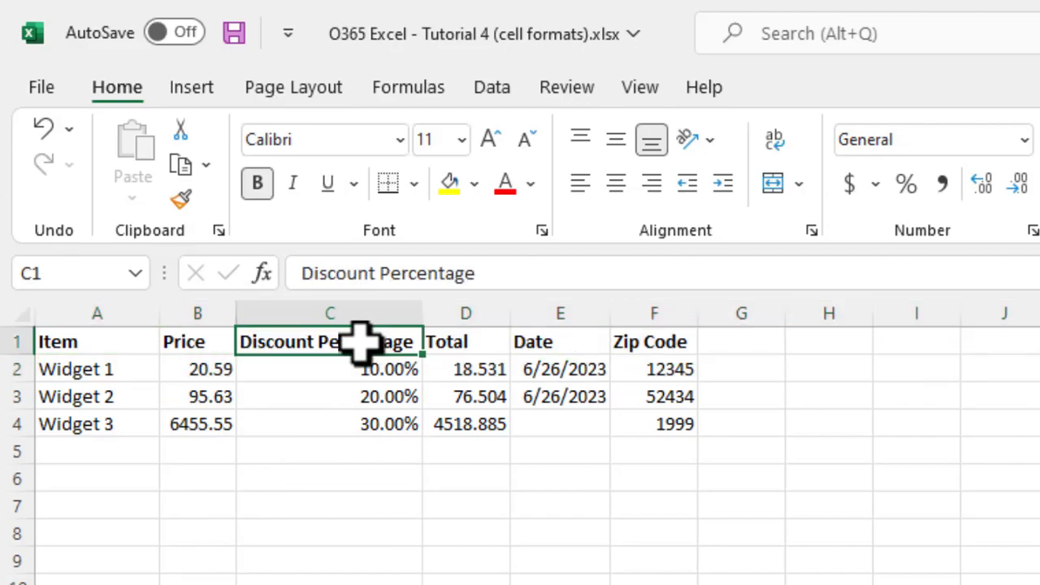
{"action": "right_click", "coordinate": [361, 343]}
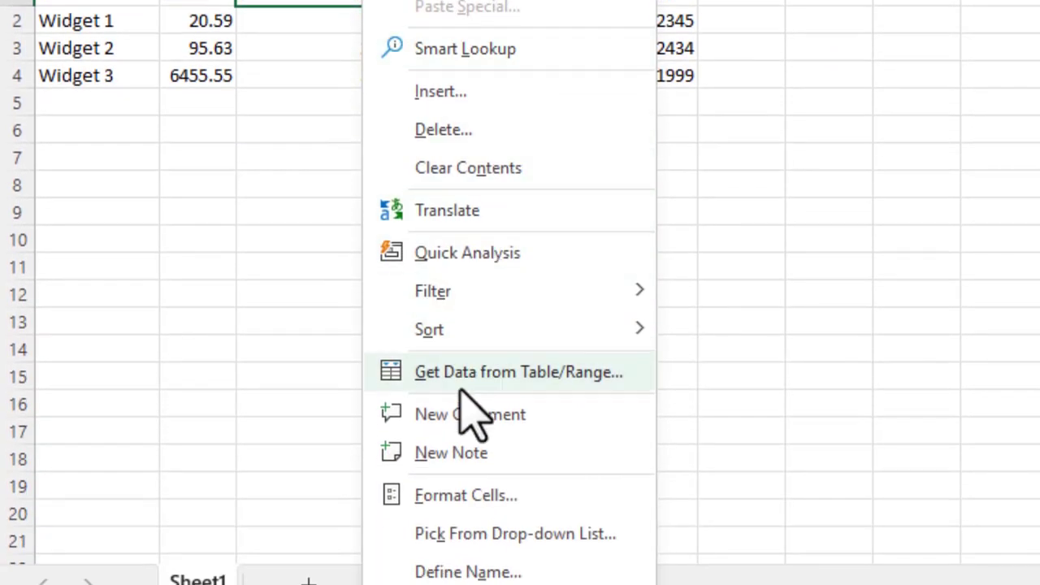
{"action": "left_click", "coordinate": [479, 495]}
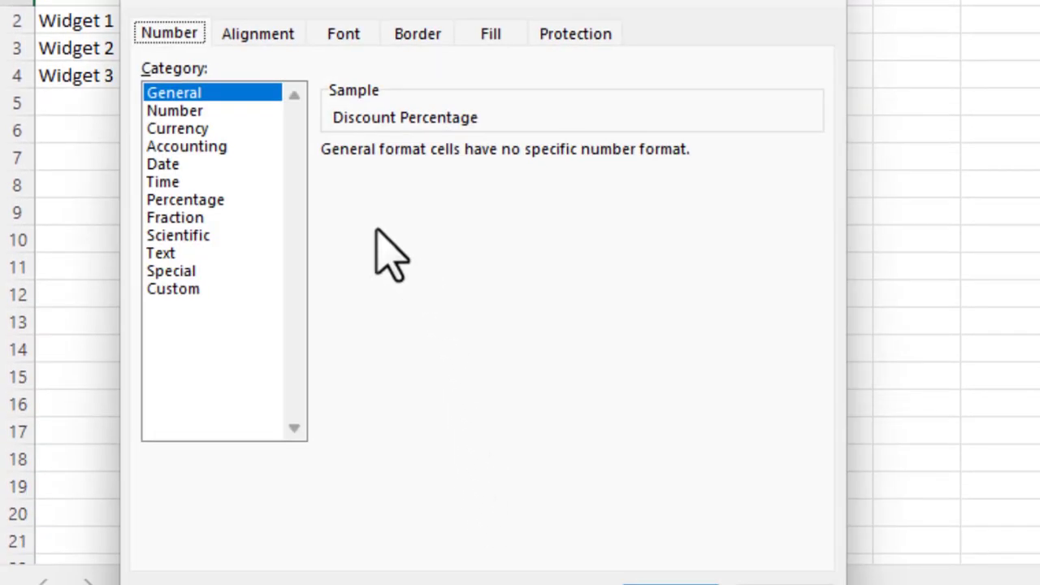
{"action": "left_click", "coordinate": [273, 36]}
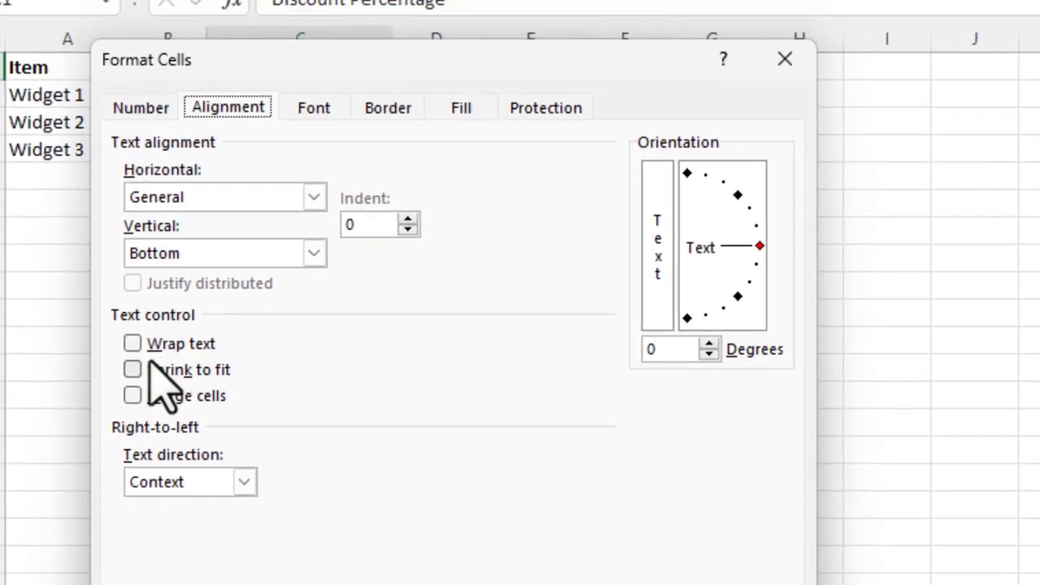
{"action": "left_click", "coordinate": [132, 345]}
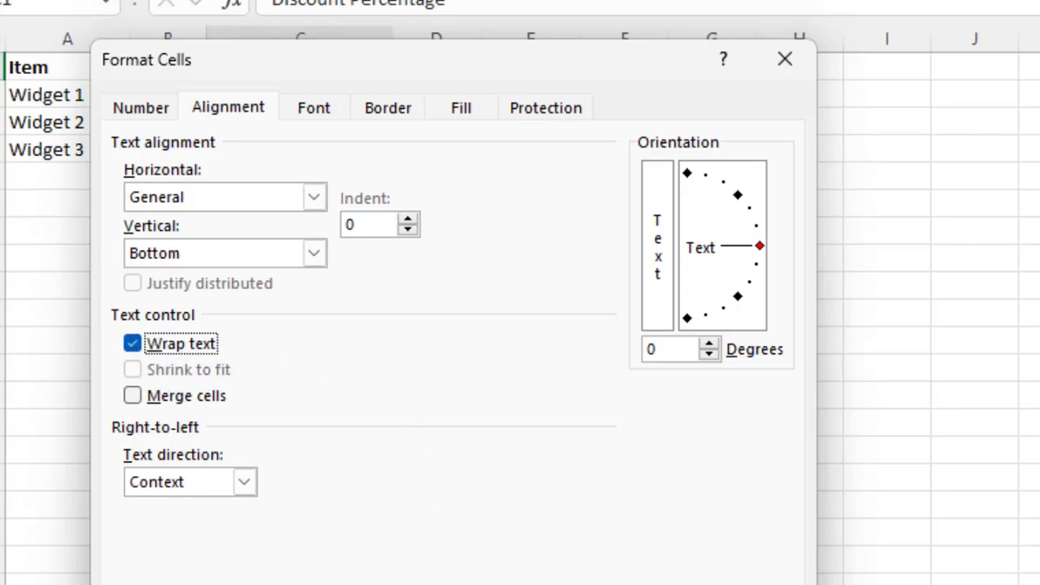
{"action": "left_click", "coordinate": [642, 584]}
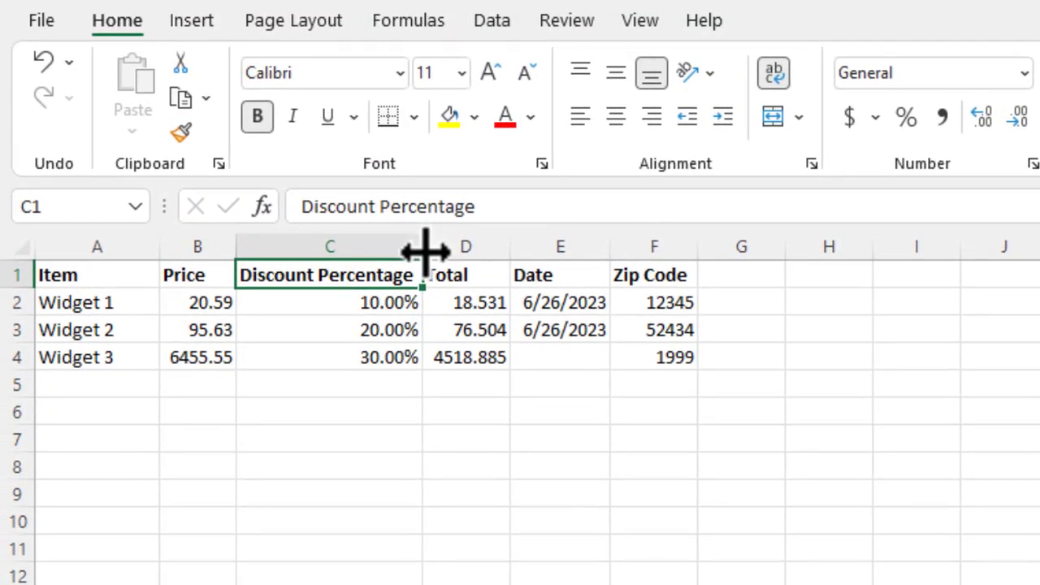
Step: Narrow column C to a width of about 12 and recommit the C1 heading so row 1 fits the wrapped text
{"action": "left_click_drag", "start_coordinate": [425, 252], "coordinate": [360, 256]}
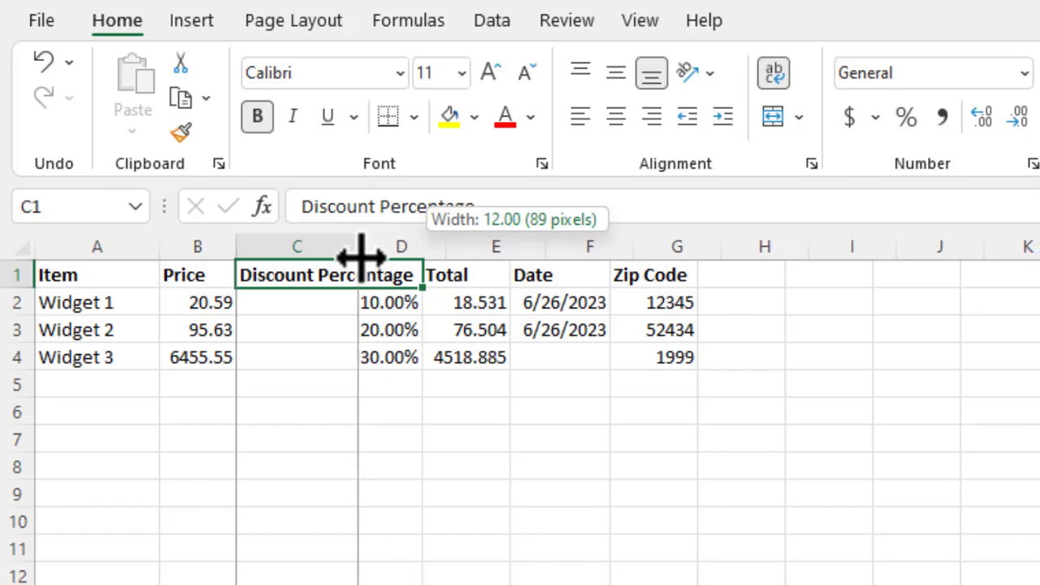
{"action": "left_click_drag", "start_coordinate": [361, 257], "coordinate": [360, 257]}
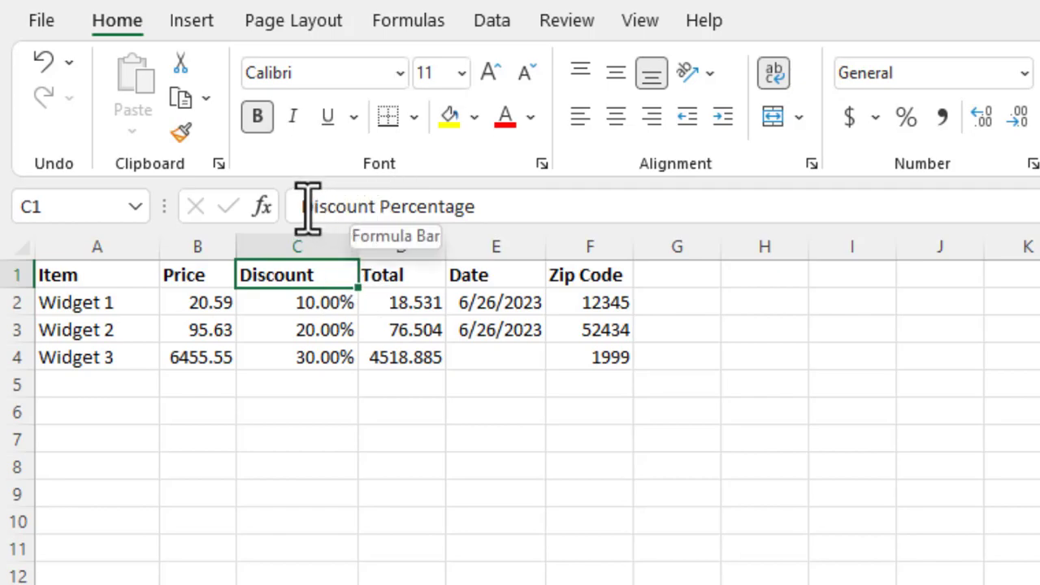
{"action": "left_click_drag", "start_coordinate": [302, 207], "coordinate": [479, 206]}
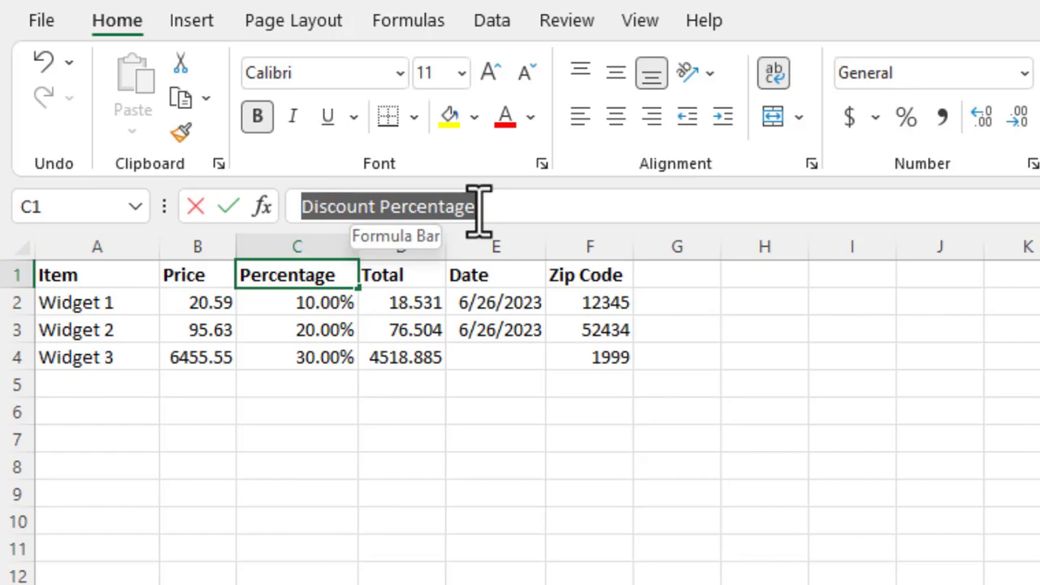
{"action": "left_click", "coordinate": [318, 415]}
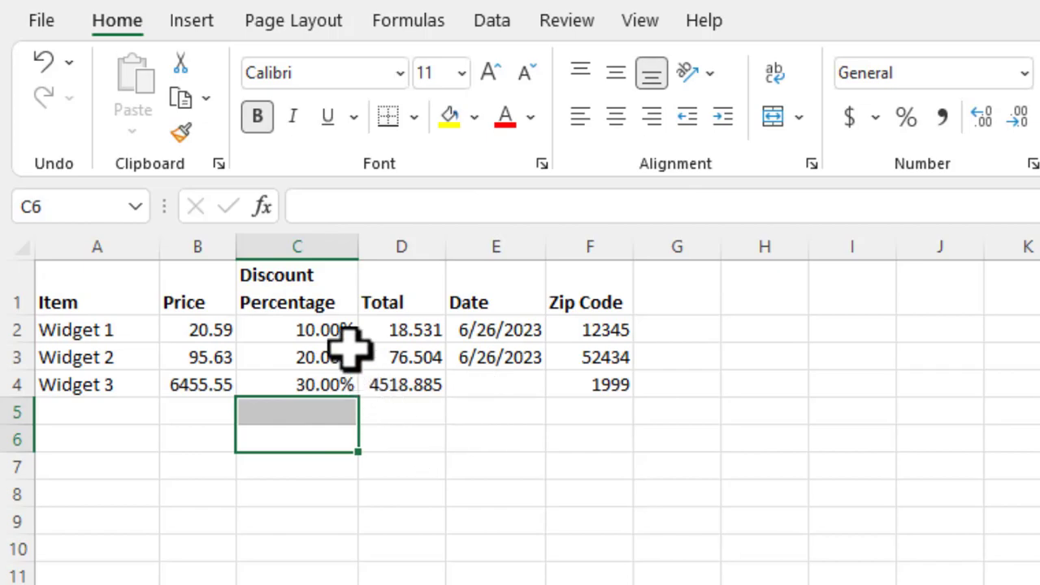
{"action": "left_click", "coordinate": [10, 298]}
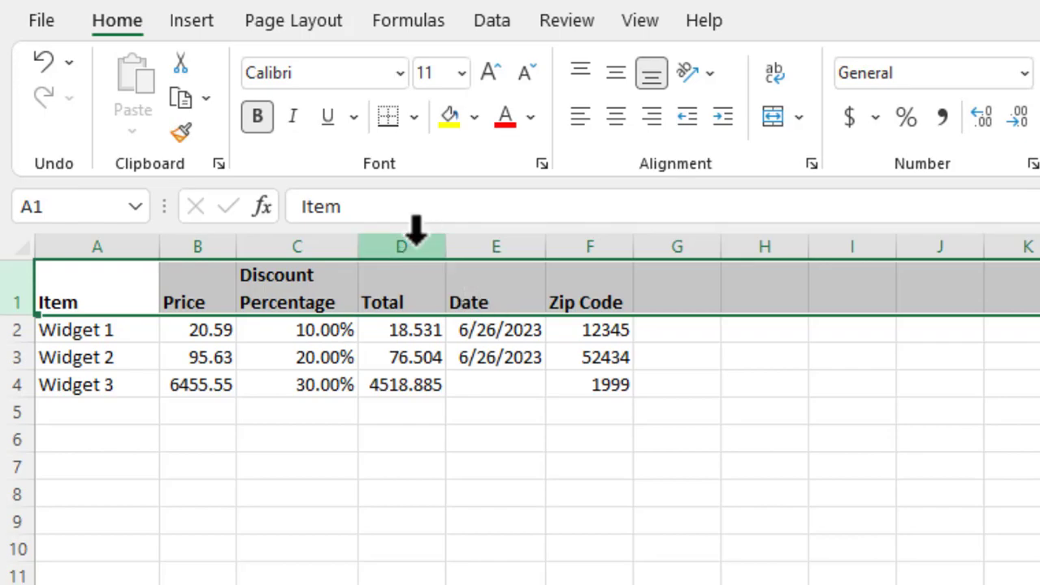
Step: Narrow column D until its totals no longer fit, and widen it again to show the full values
{"action": "left_click_drag", "start_coordinate": [452, 246], "coordinate": [398, 247]}
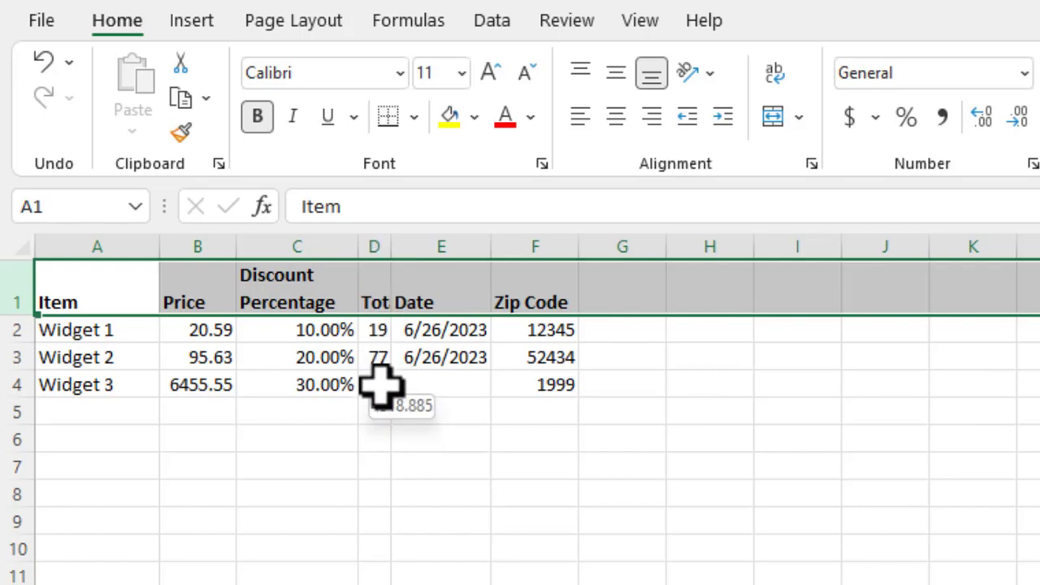
{"action": "left_click_drag", "start_coordinate": [390, 247], "coordinate": [458, 252]}
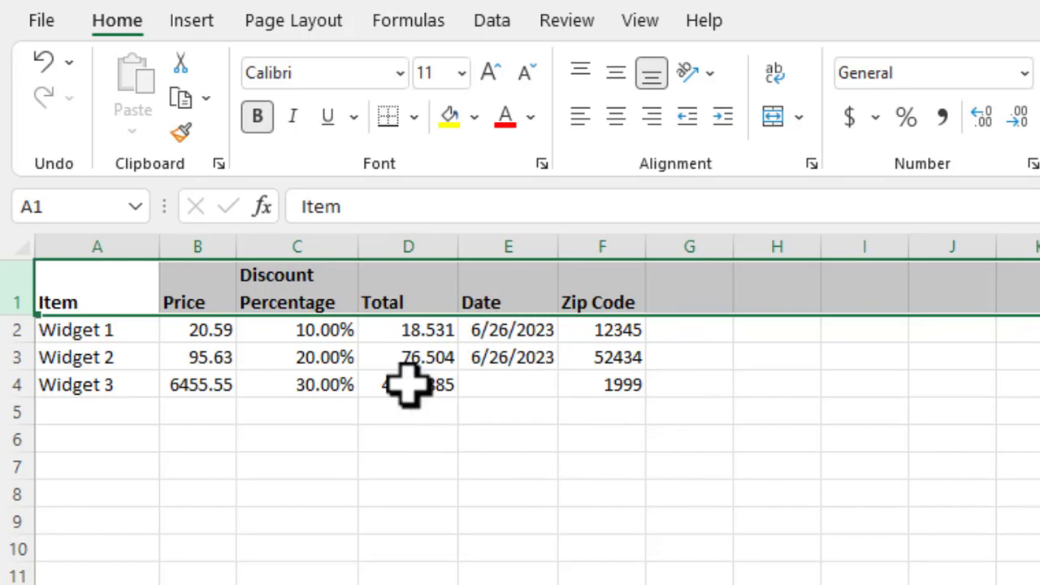
Step: Set the Widget 3 price in B4 to 555555555.95 and widen column B to fit the number
{"action": "left_click", "coordinate": [177, 384]}
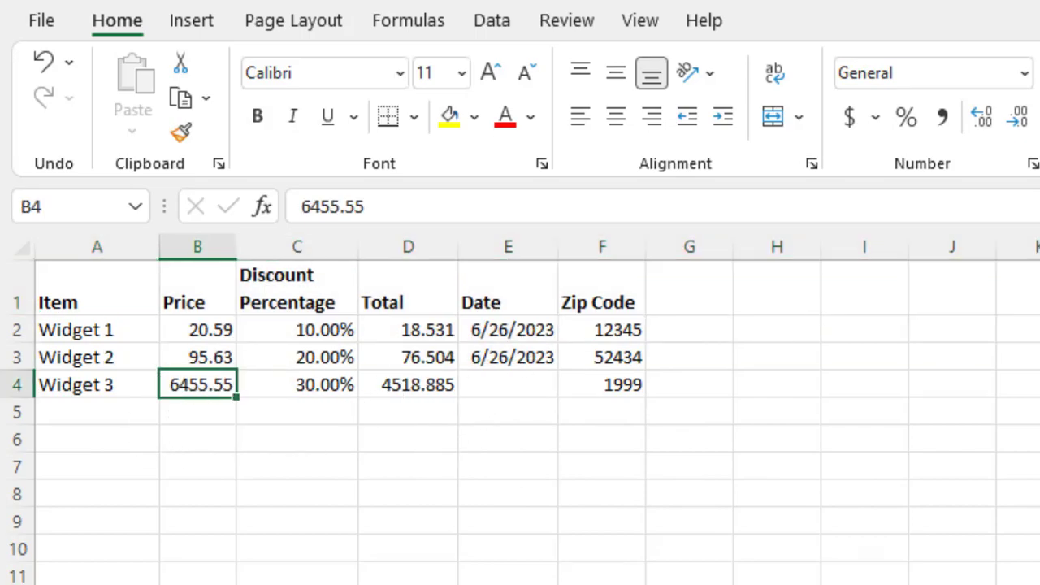
{"action": "type", "text": "555555555."}
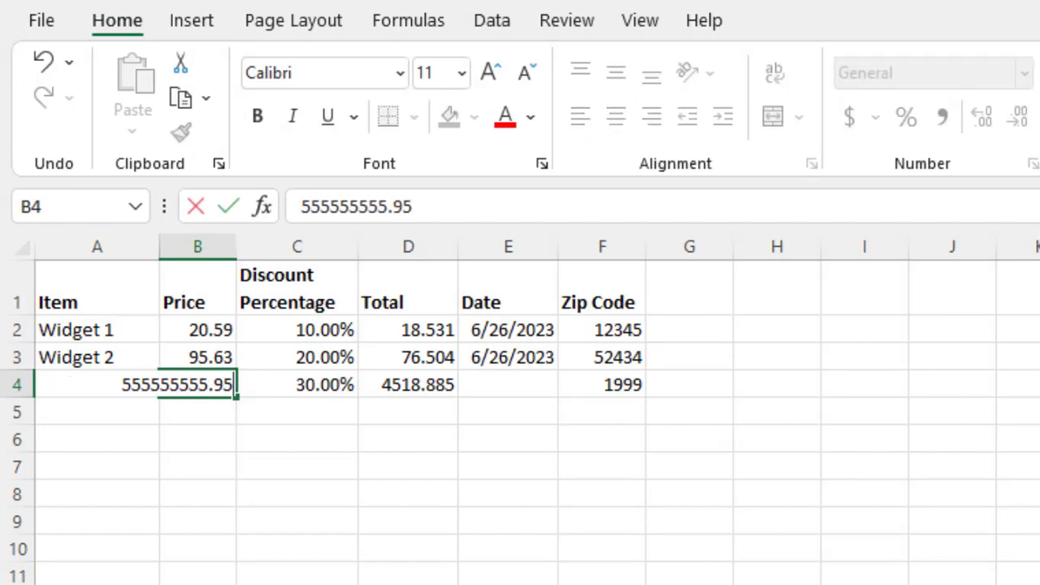
{"action": "type", "text": "95"}
{"action": "key", "text": "Return"}
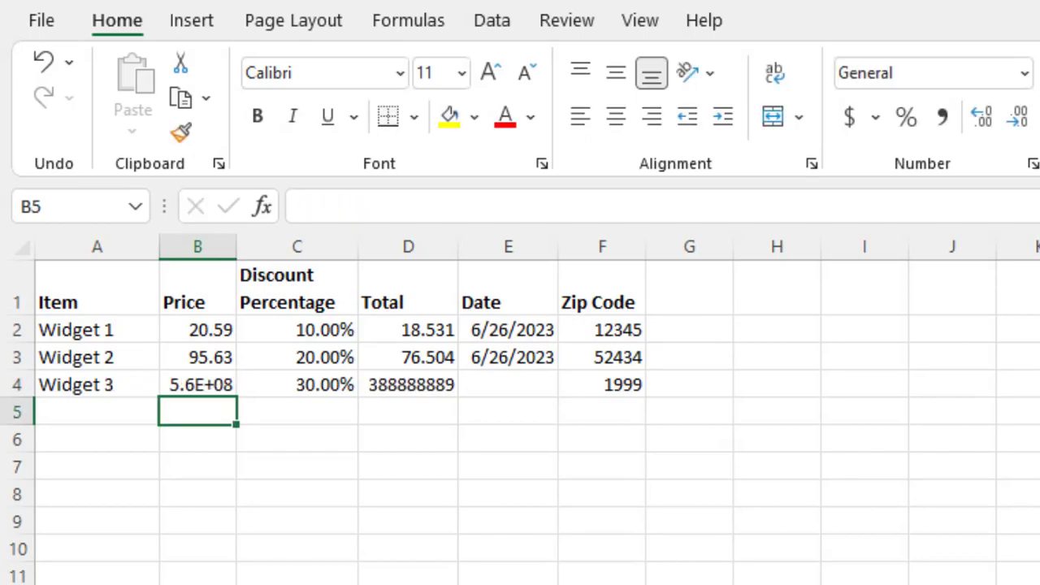
{"action": "left_click", "coordinate": [227, 385]}
{"action": "left_click_drag", "start_coordinate": [233, 248], "coordinate": [333, 244]}
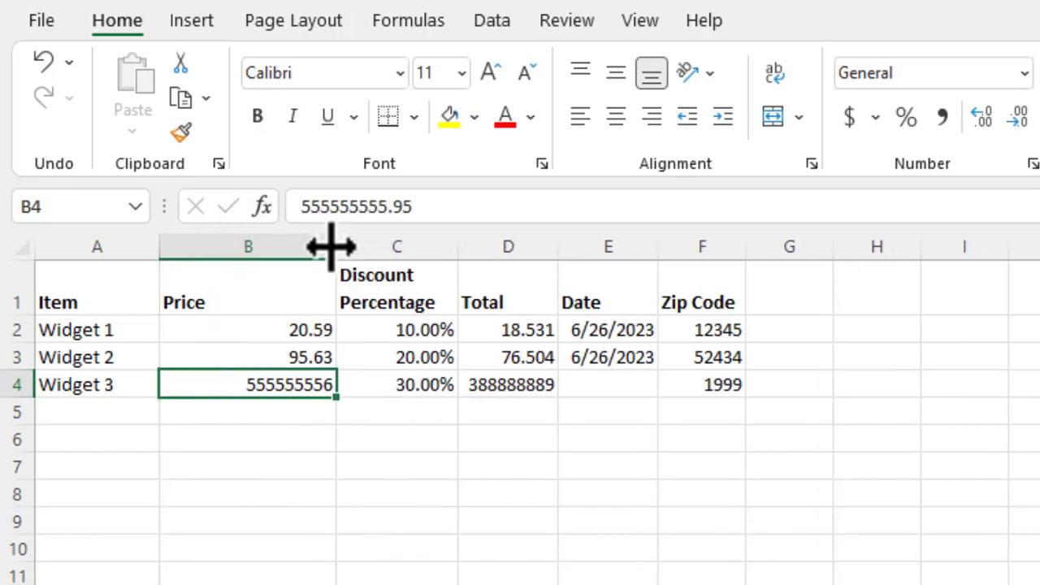
Step: Undo the widening of column B and the price change in B4
{"action": "left_click", "coordinate": [41, 63]}
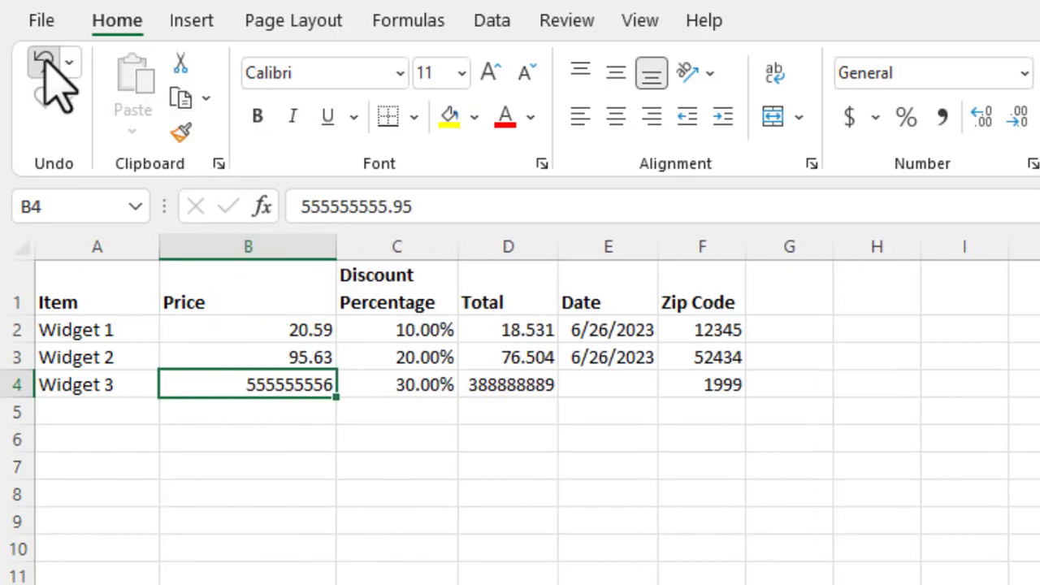
{"action": "left_click", "coordinate": [45, 63]}
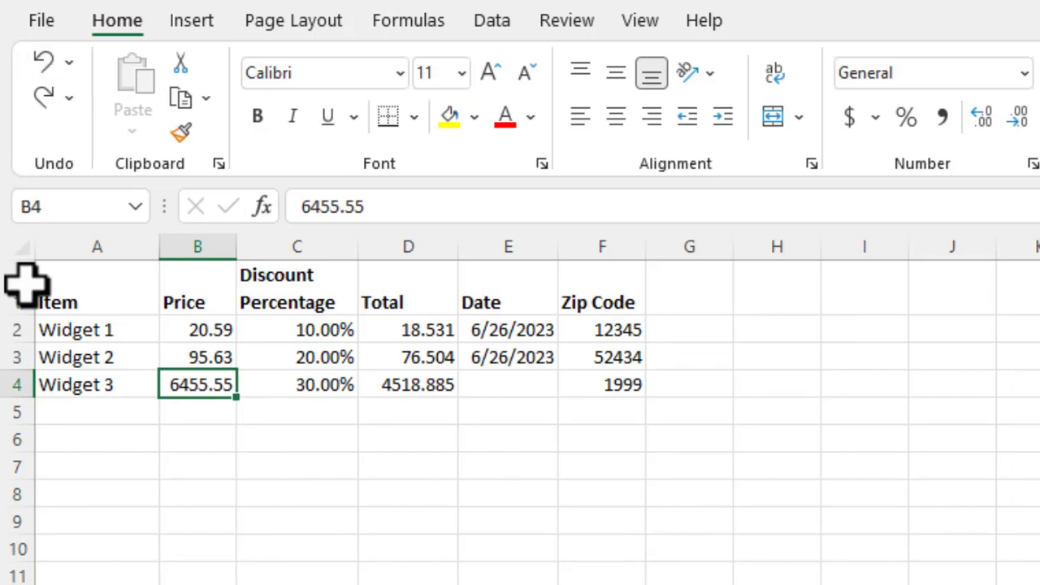
Step: Format the prices in B2:B4 as Currency with 2 decimal places and widen column B to fit them
{"action": "left_click", "coordinate": [689, 584]}
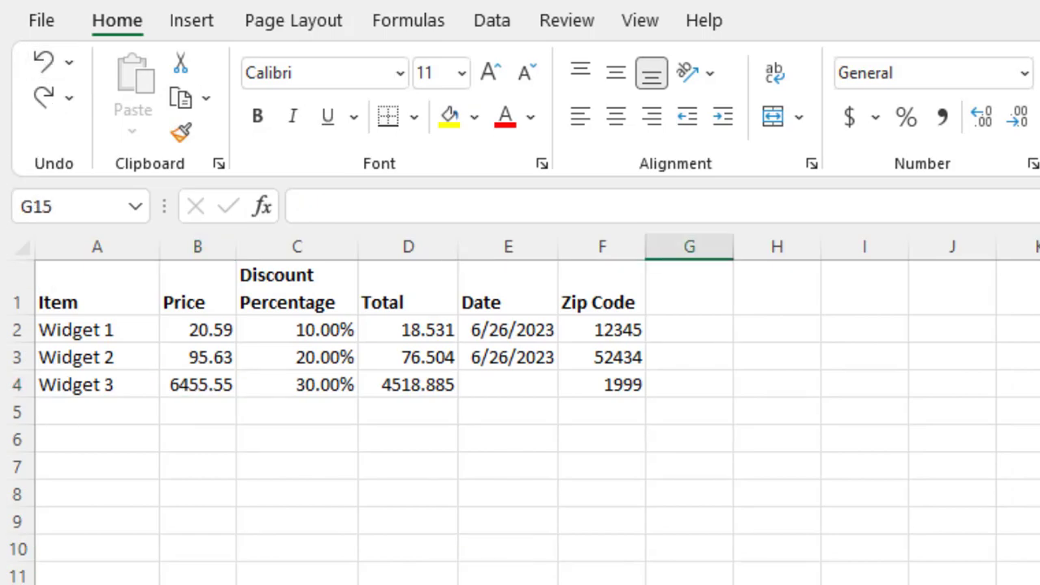
{"action": "left_click", "coordinate": [203, 329]}
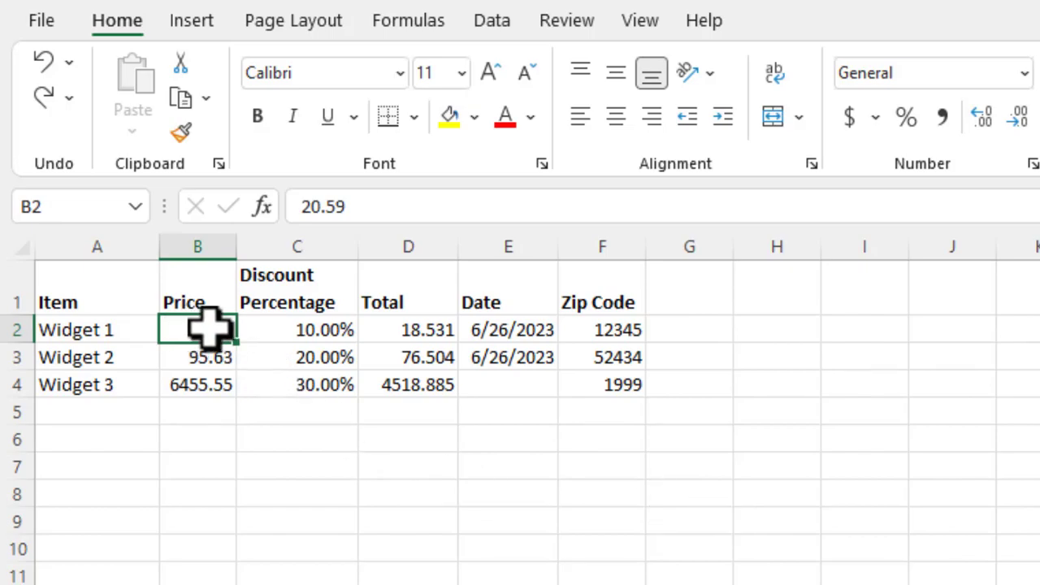
{"action": "left_click_drag", "start_coordinate": [210, 329], "coordinate": [216, 378]}
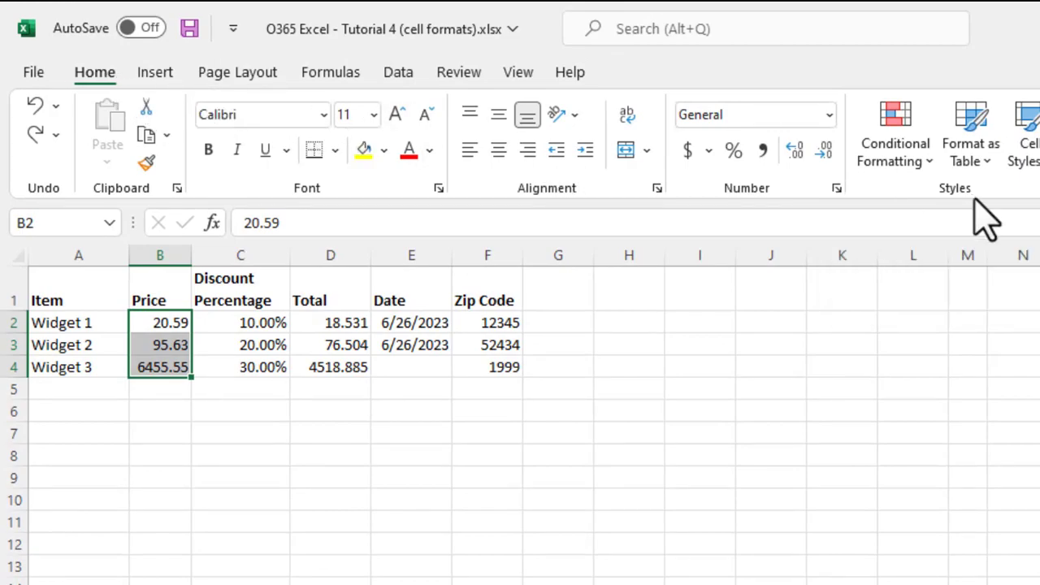
{"action": "left_click", "coordinate": [836, 189]}
{"action": "left_click_drag", "start_coordinate": [529, 214], "coordinate": [649, 203]}
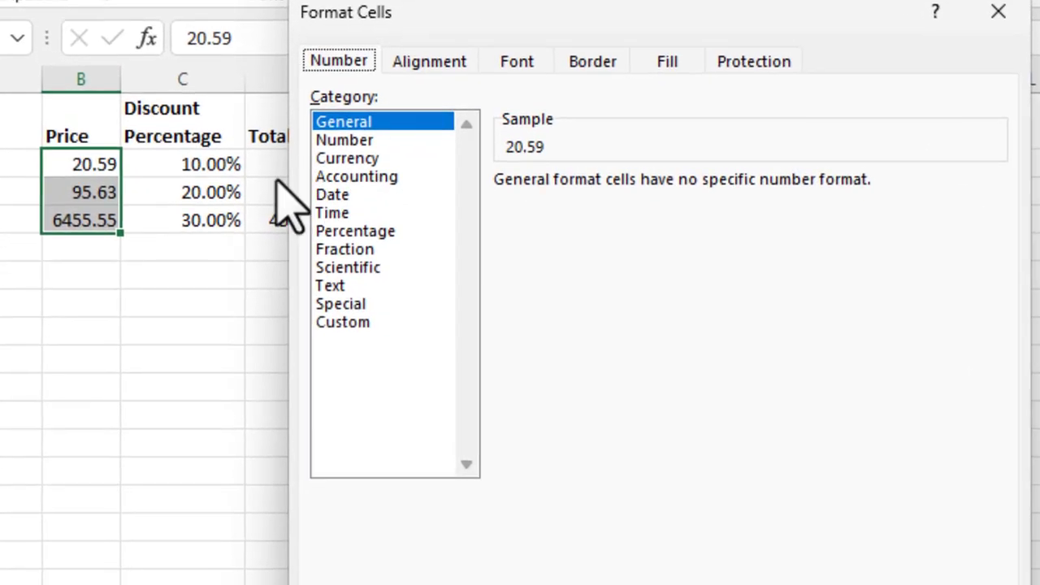
{"action": "left_click", "coordinate": [361, 159]}
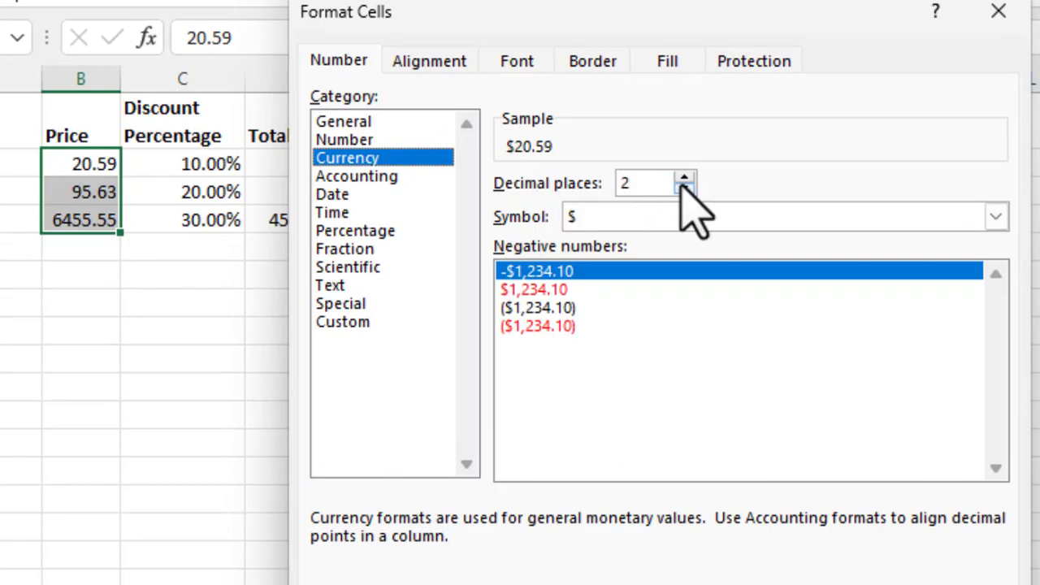
{"action": "key", "text": "Return"}
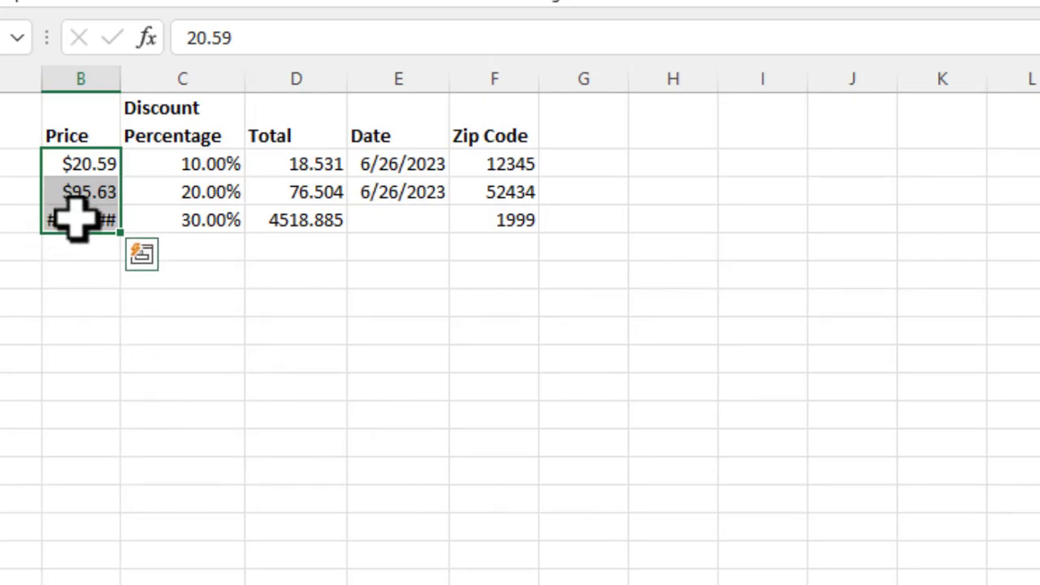
{"action": "left_click_drag", "start_coordinate": [116, 79], "coordinate": [139, 84]}
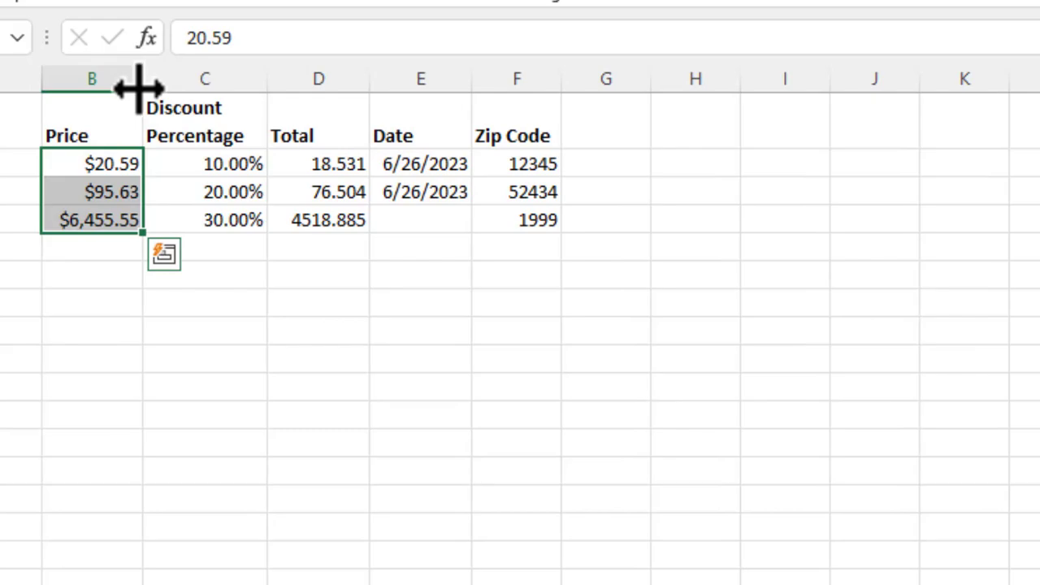
{"action": "left_click", "coordinate": [111, 223]}
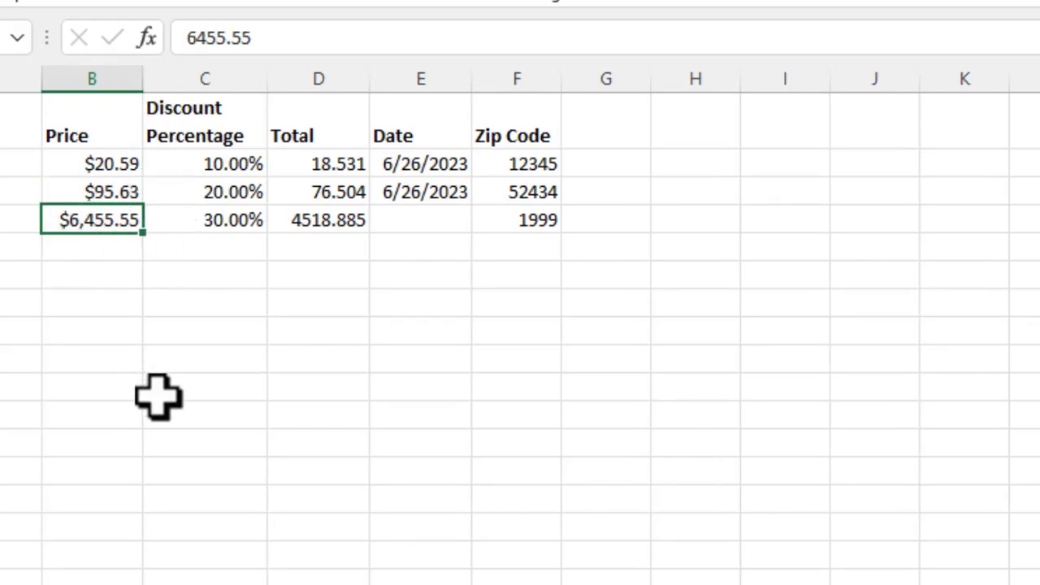
Step: Enter 10 in the unformatted cell H2 beside the table as a percentage test value
{"action": "left_click", "coordinate": [242, 163]}
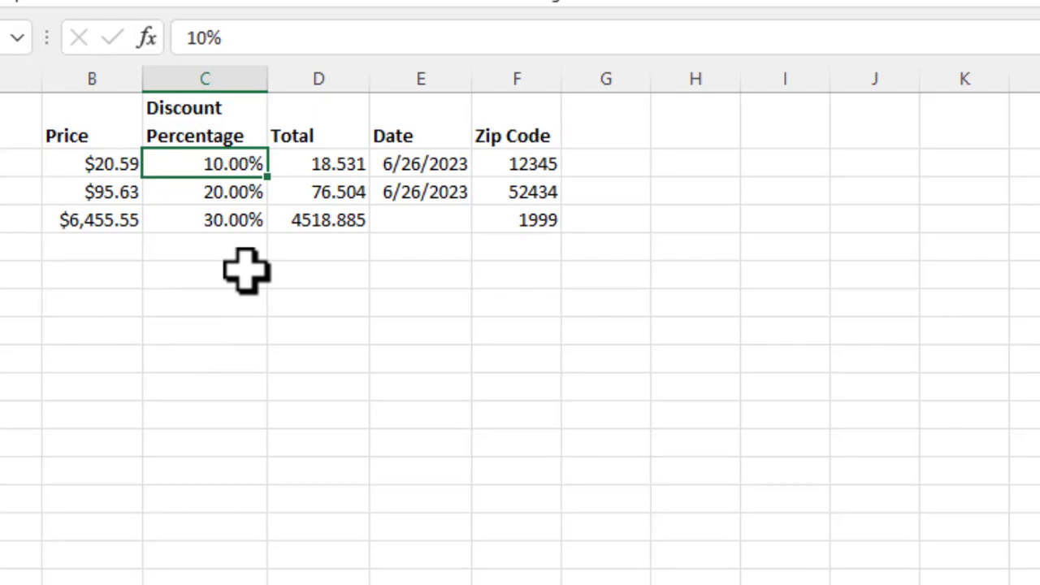
{"action": "left_click", "coordinate": [244, 254]}
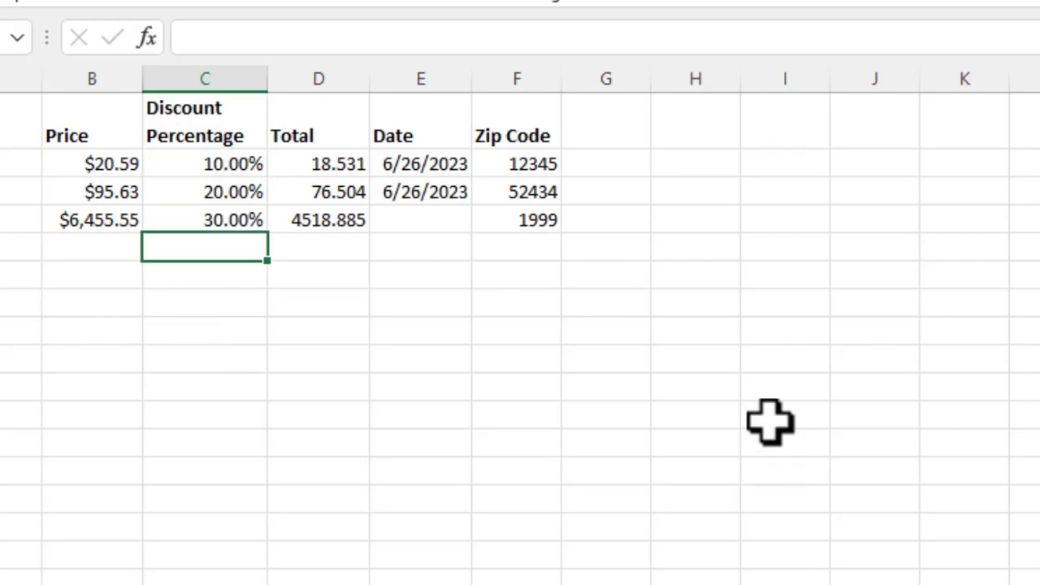
{"action": "left_click", "coordinate": [704, 162]}
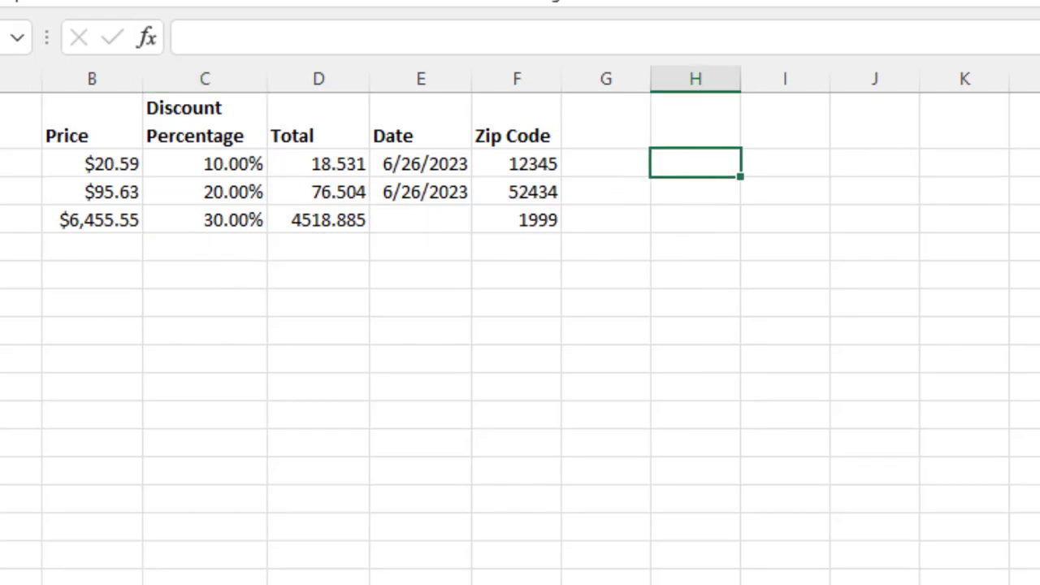
{"action": "type", "text": "10"}
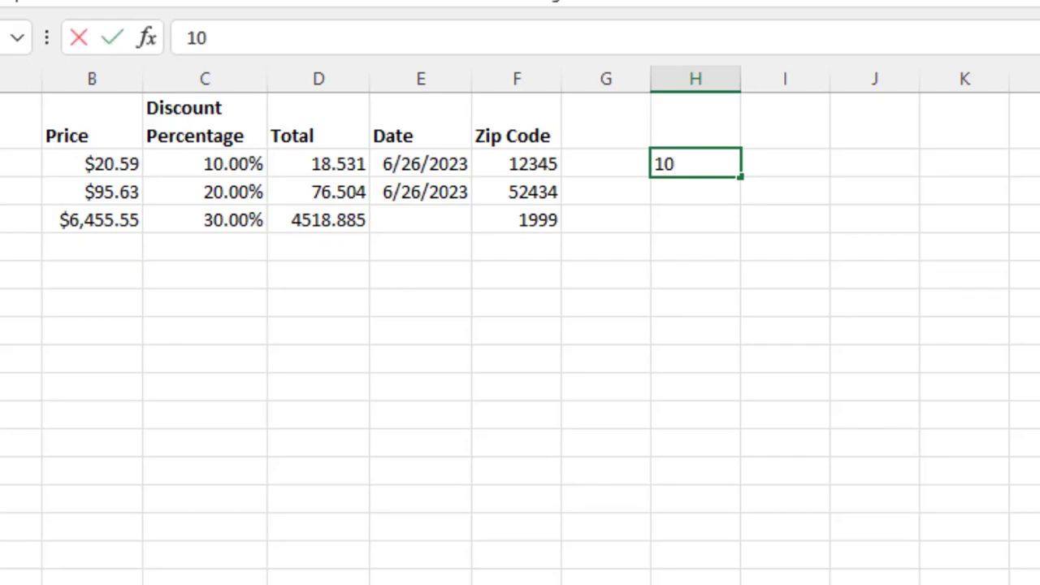
{"action": "key", "text": "Return"}
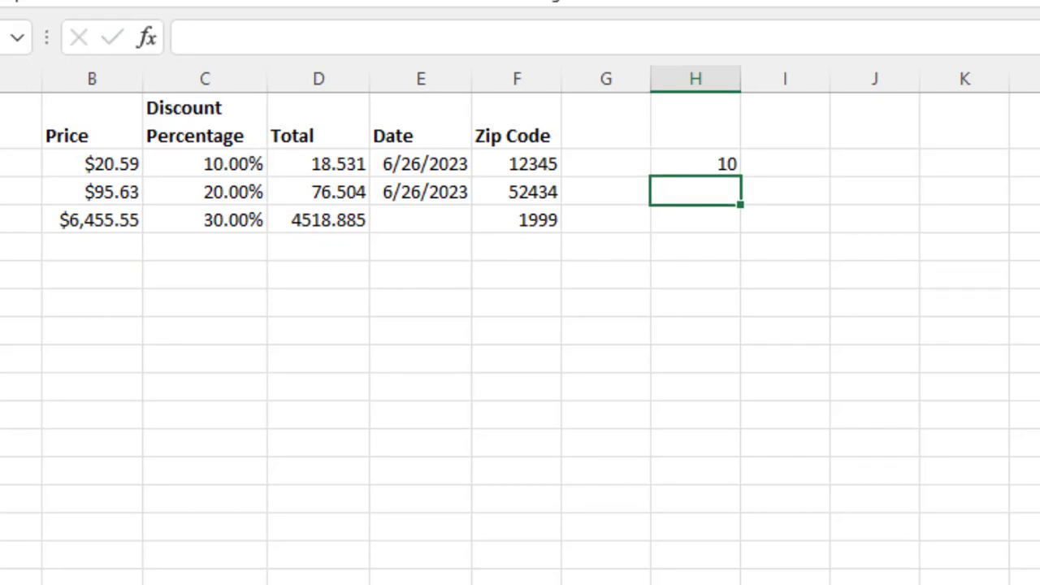
Step: Format H2 as Percentage with 2 decimal places and replace its value with .10
{"action": "left_click", "coordinate": [704, 165]}
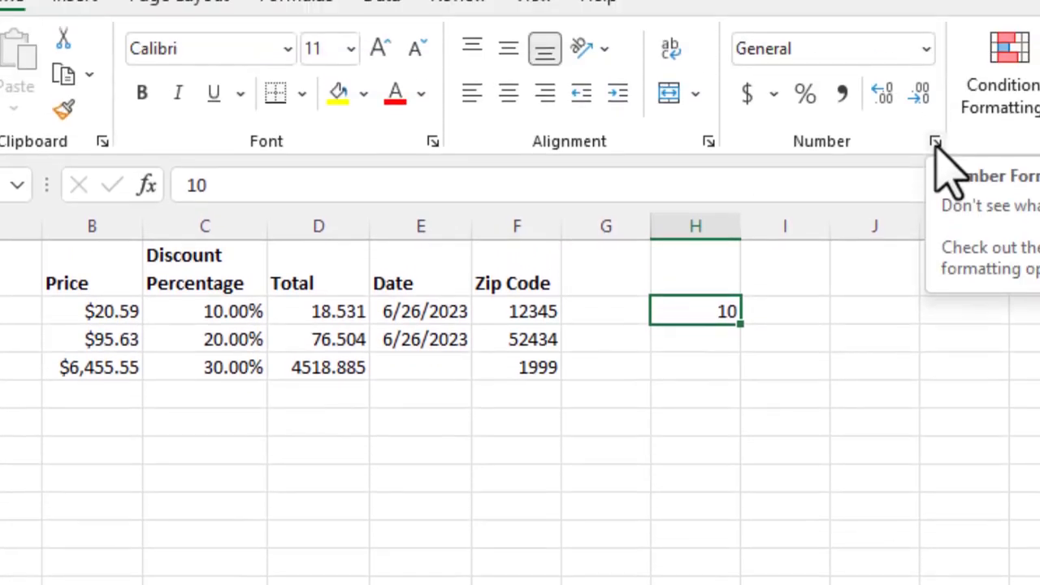
{"action": "left_click", "coordinate": [935, 134]}
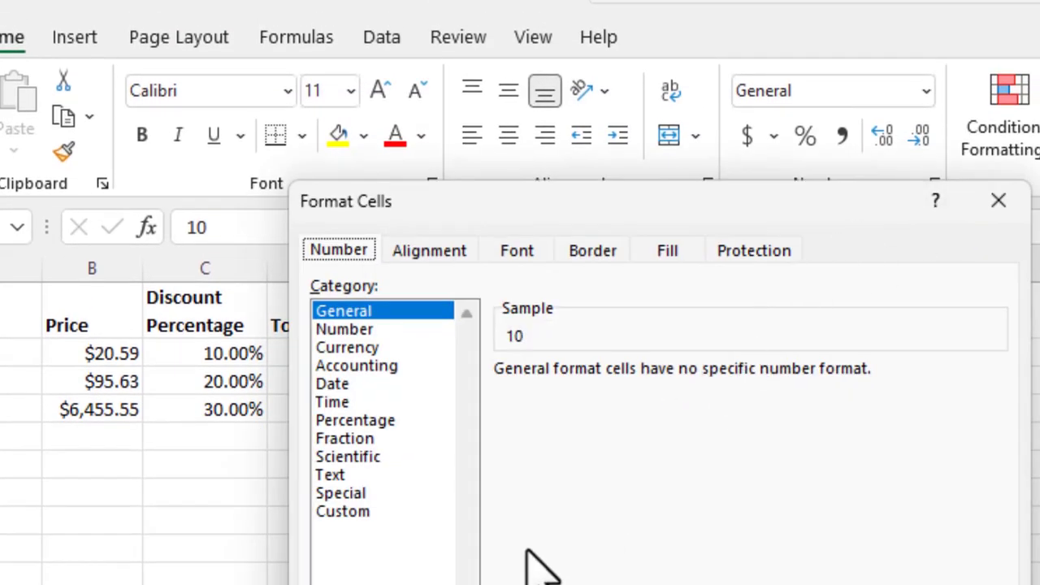
{"action": "left_click", "coordinate": [367, 422]}
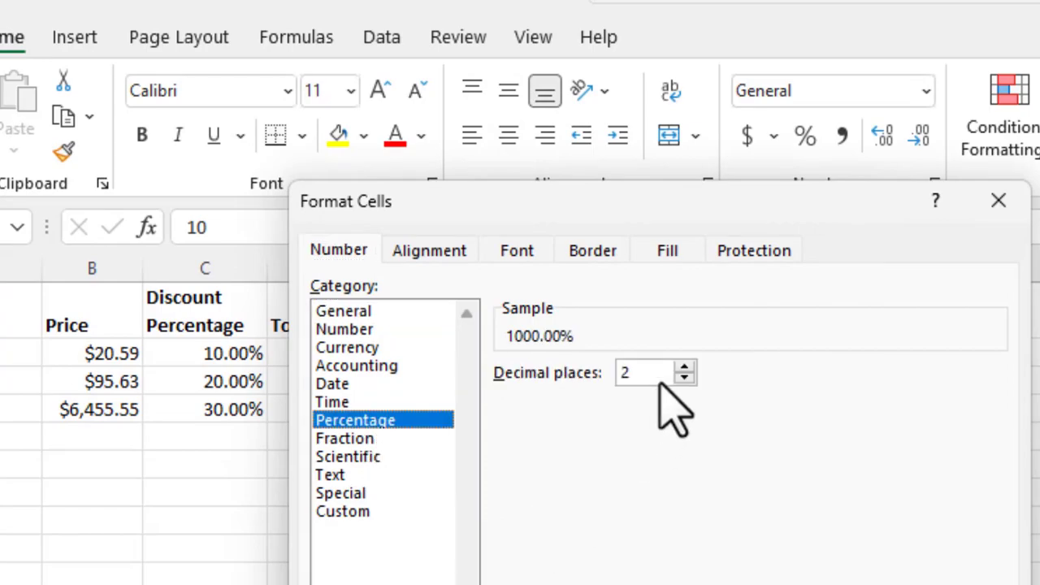
{"action": "key", "text": "Return"}
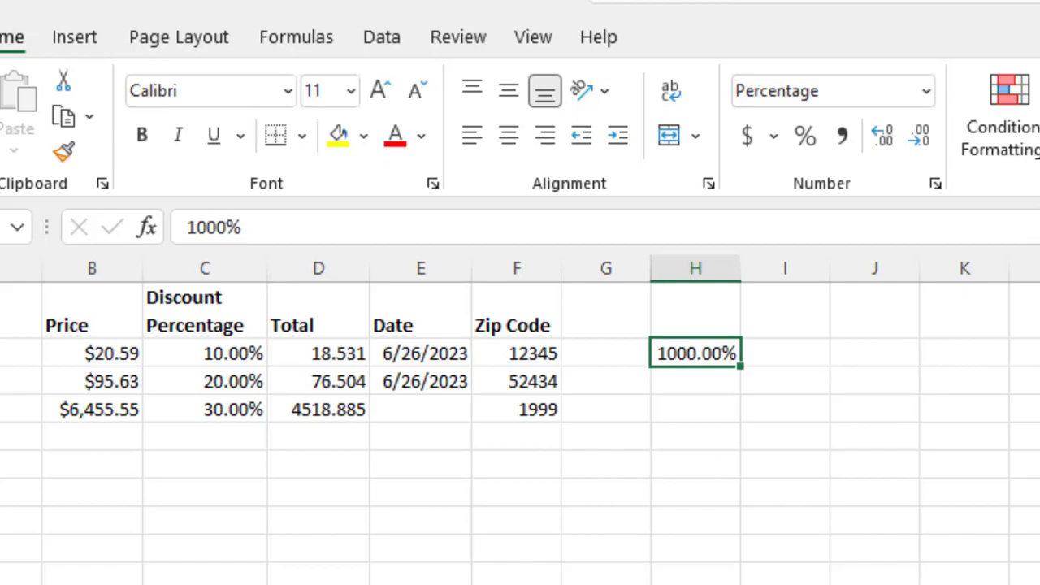
{"action": "type", "text": ".10"}
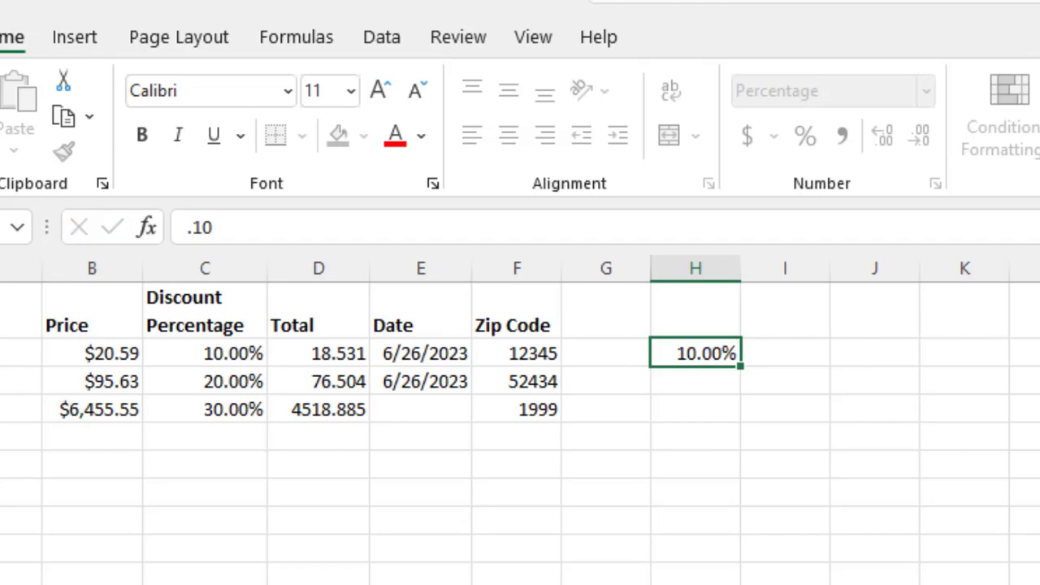
{"action": "key", "text": "Return"}
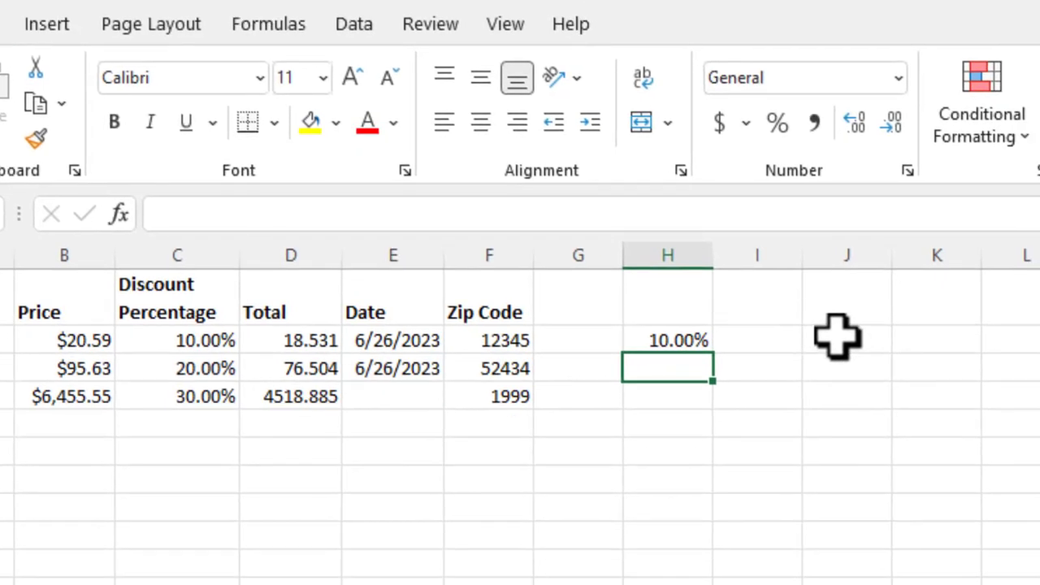
Step: Format the empty cells J2:J4 as Percentage with 2 decimal places
{"action": "left_click_drag", "start_coordinate": [875, 352], "coordinate": [886, 392]}
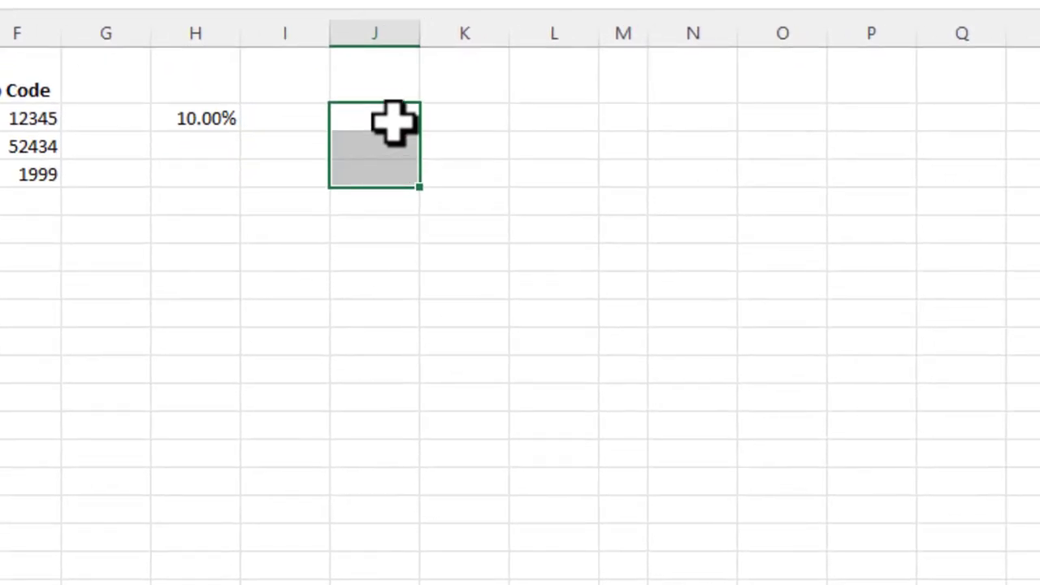
{"action": "right_click", "coordinate": [395, 121]}
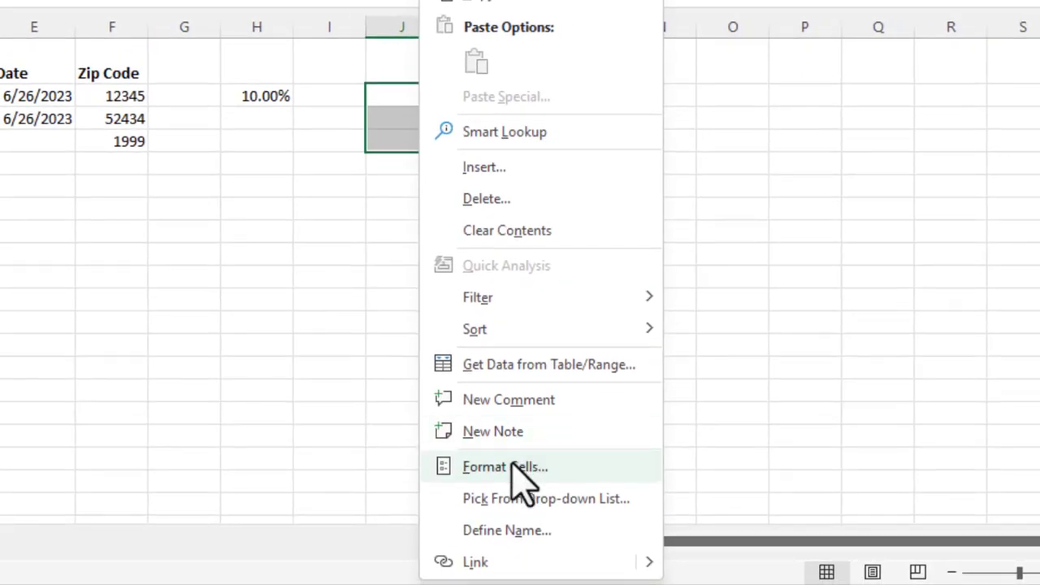
{"action": "left_click", "coordinate": [508, 557]}
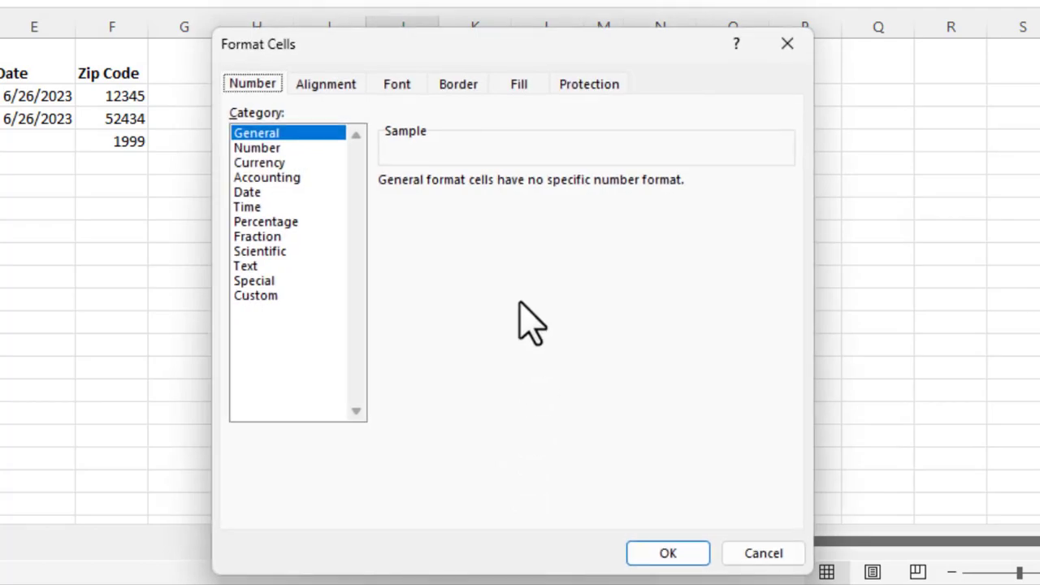
{"action": "left_click", "coordinate": [253, 224]}
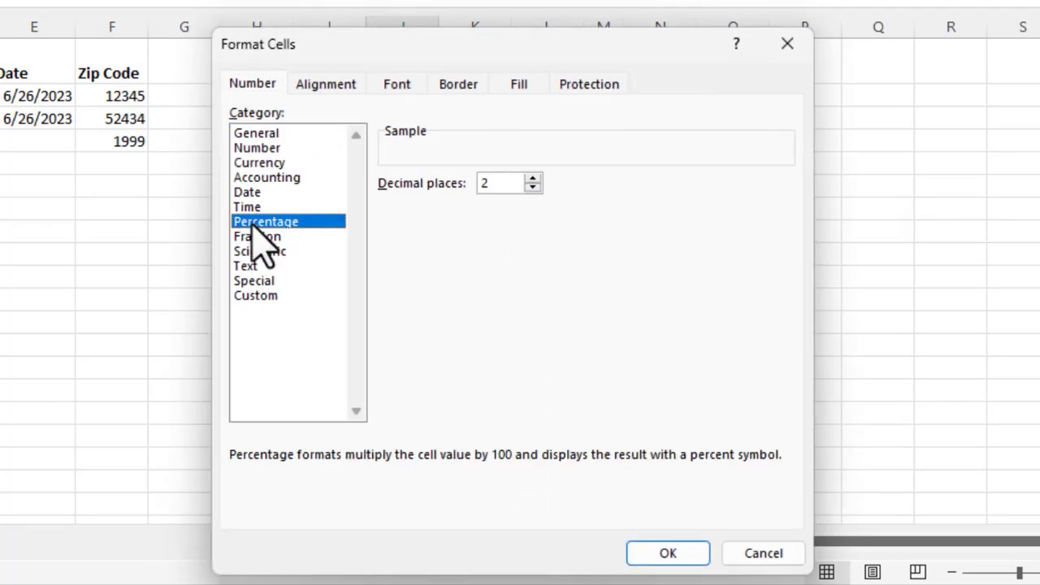
{"action": "left_click", "coordinate": [685, 559]}
Step: Enter 10%, 20% and 30% in cells J2 to J4
{"action": "left_click_drag", "start_coordinate": [424, 96], "coordinate": [411, 90]}
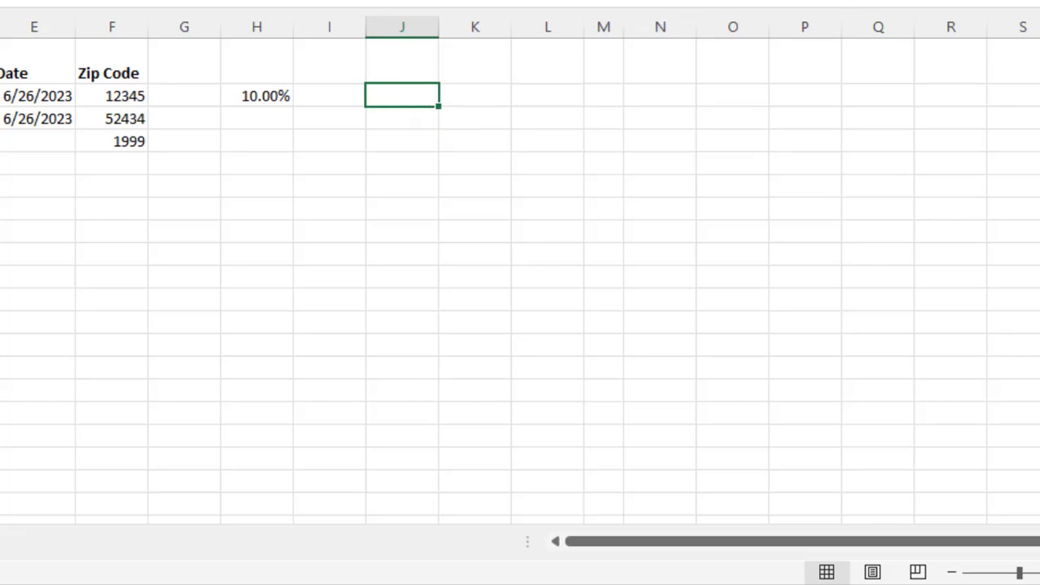
{"action": "type", "text": "10%"}
{"action": "key", "text": "Return"}
{"action": "type", "text": "20%"}
{"action": "key", "text": "Return"}
{"action": "type", "text": "30%"}
{"action": "key", "text": "Return"}
{"action": "key", "text": "Up"}
{"action": "key", "text": "Up"}
{"action": "key", "text": "Up"}
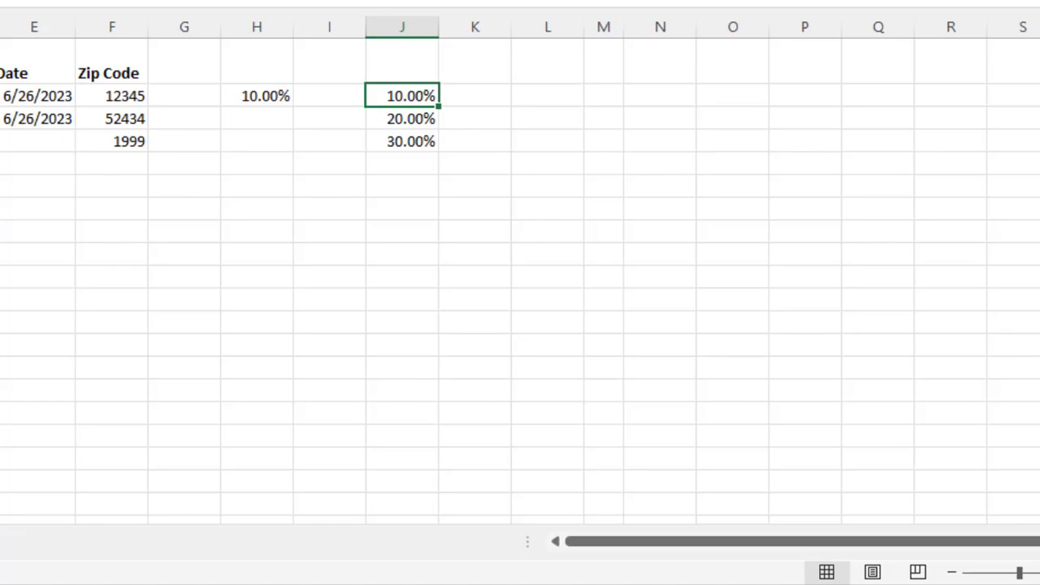
Step: Remove the trial percentages from H2 and column J
{"action": "key", "text": "Down"}
{"action": "key", "text": "Down"}
{"action": "key", "text": "Down"}
{"action": "key", "text": "Up"}
{"action": "key", "text": "Up"}
{"action": "key", "text": "Up"}
{"action": "key", "text": "Left"}
{"action": "key", "text": "Left"}
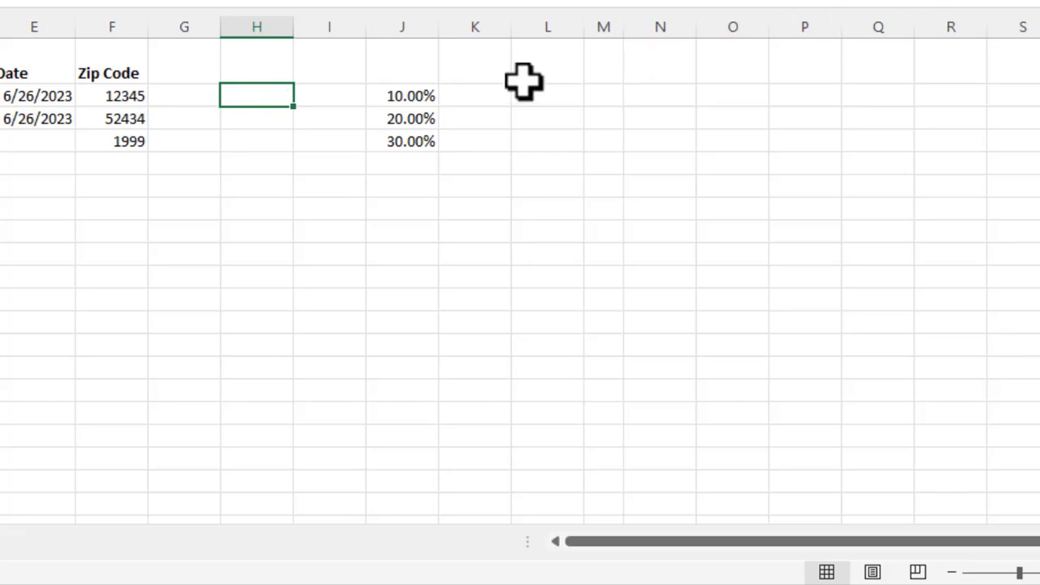
{"action": "left_click", "coordinate": [404, 27]}
{"action": "right_click", "coordinate": [404, 33]}
{"action": "left_click", "coordinate": [466, 255]}
Step: Enter 40% in C5 below the discount percentages and delete it again
{"action": "left_click", "coordinate": [333, 418]}
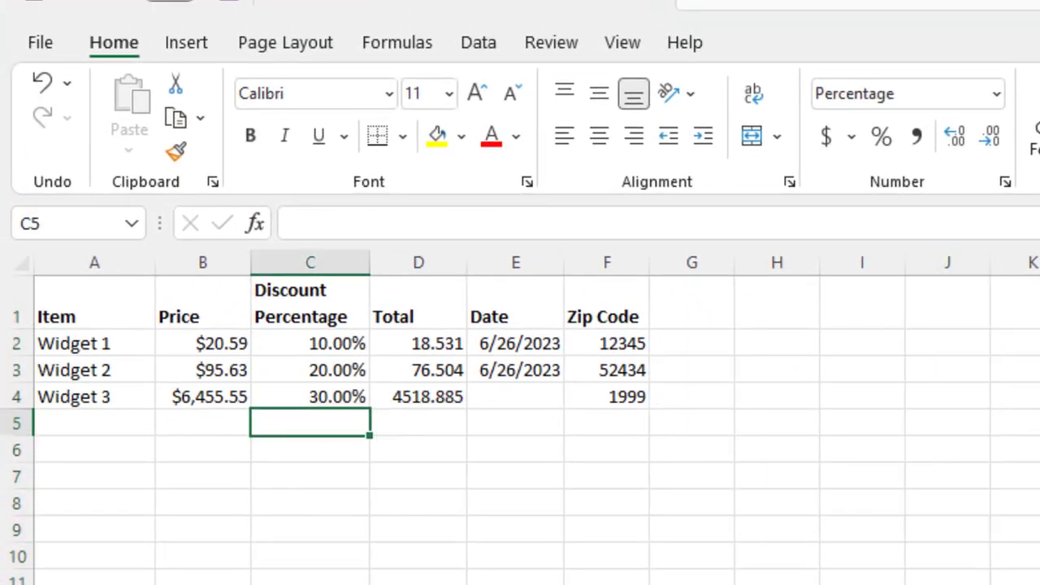
{"action": "type", "text": "40"}
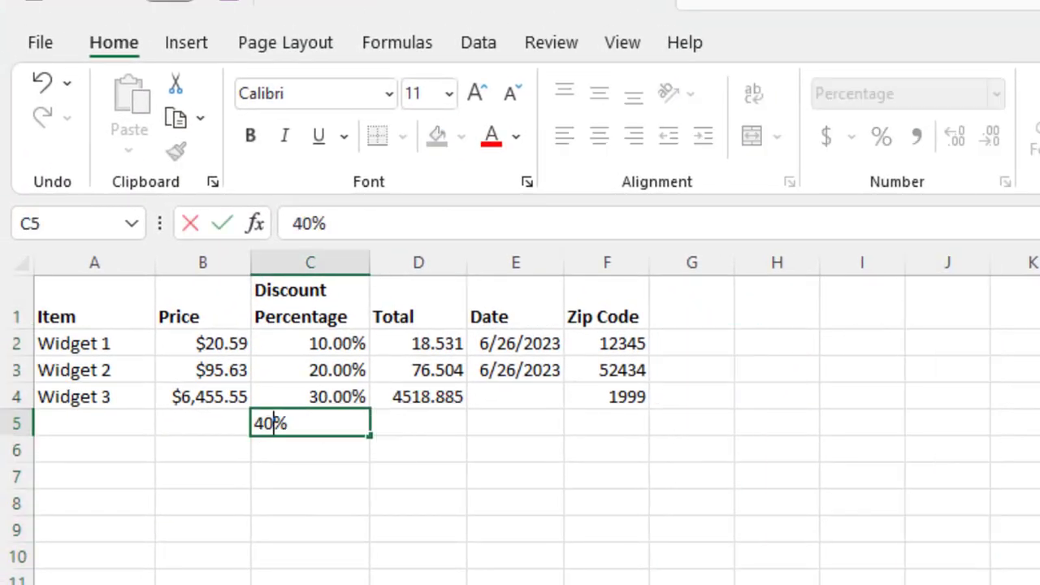
{"action": "key", "text": "Return"}
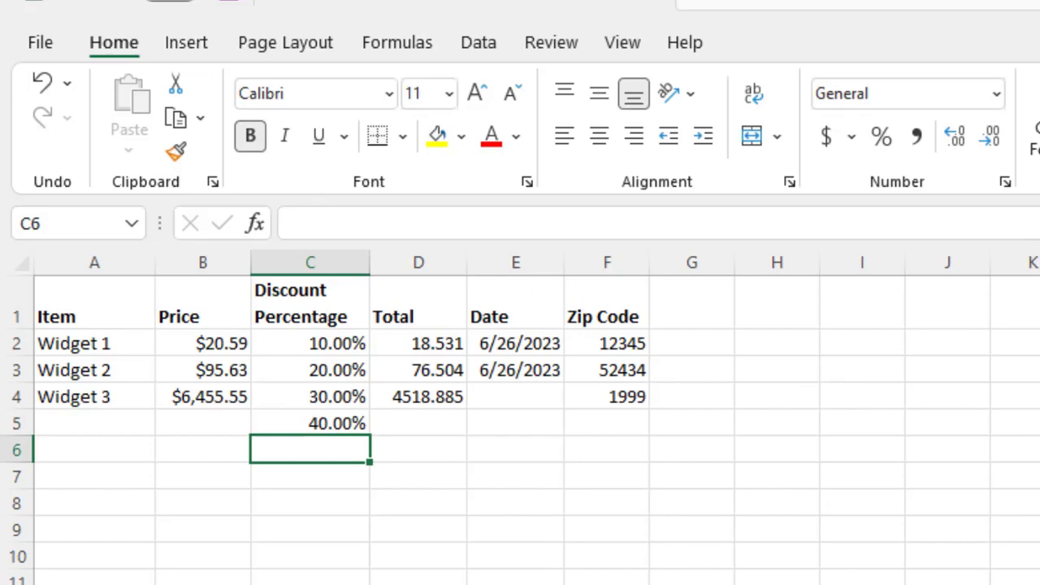
{"action": "left_click", "coordinate": [310, 424]}
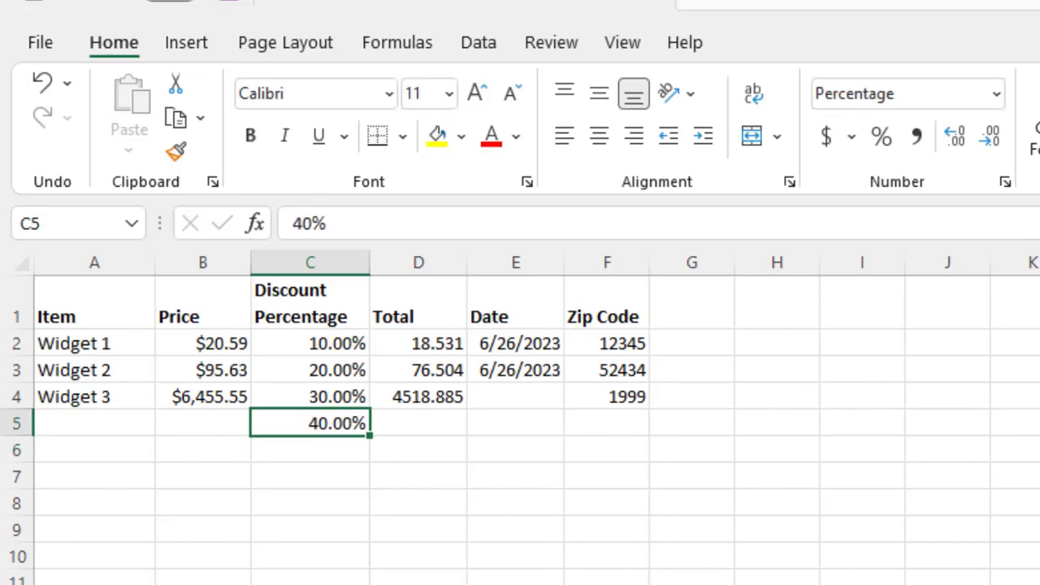
{"action": "key", "text": "Delete"}
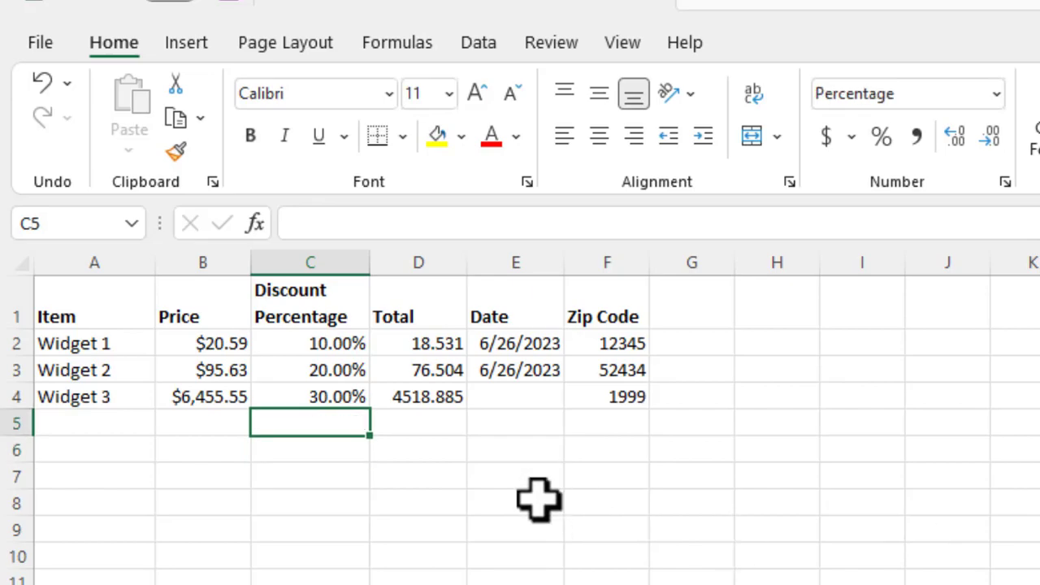
Step: Format the totals in D2:D4 as Currency with 2 decimal places
{"action": "left_click", "coordinate": [446, 343]}
{"action": "left_click_drag", "start_coordinate": [446, 343], "coordinate": [443, 397]}
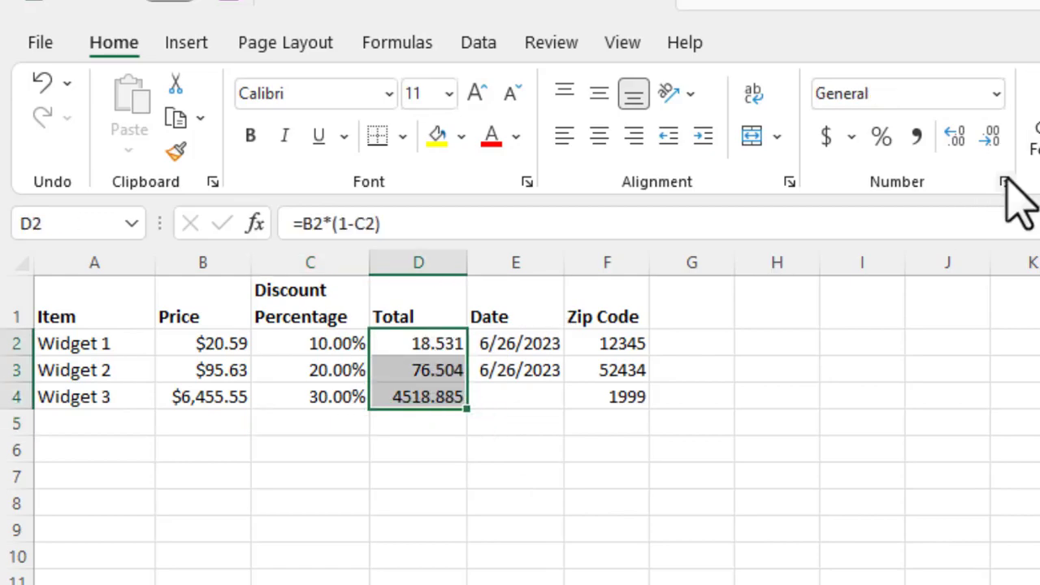
{"action": "left_click", "coordinate": [1005, 182]}
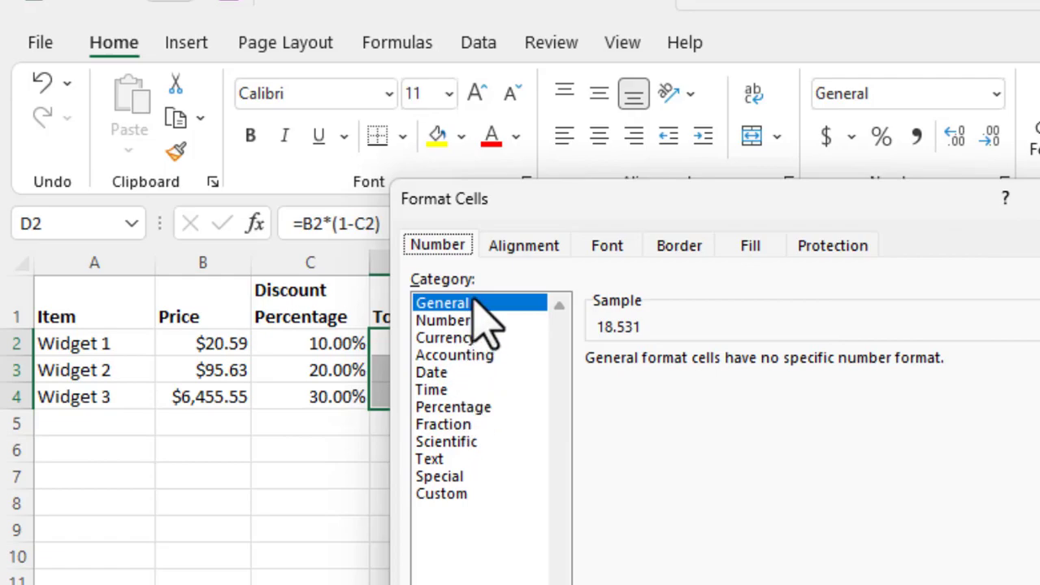
{"action": "left_click", "coordinate": [480, 340]}
{"action": "left_click", "coordinate": [1020, 582]}
{"action": "left_click", "coordinate": [414, 533]}
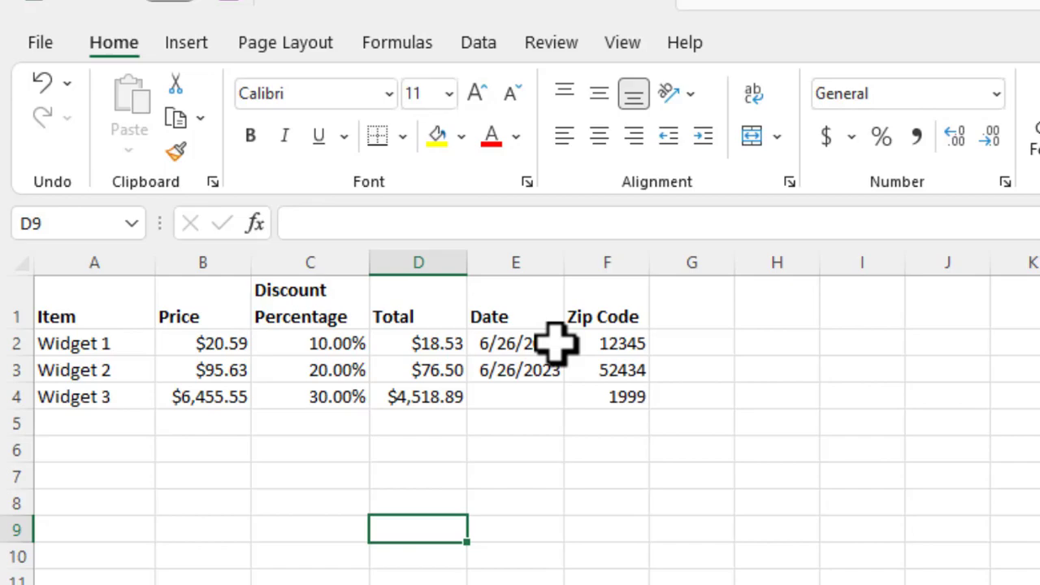
Step: Enter the date 06/26/2023 for Widget 3 in cell E4
{"action": "left_click", "coordinate": [520, 395]}
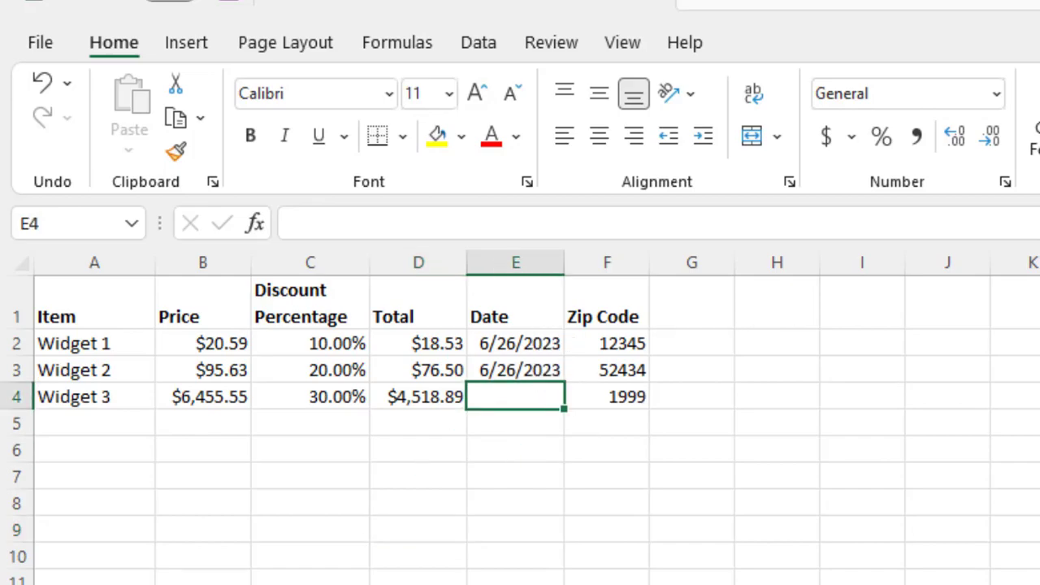
{"action": "type", "text": "06"}
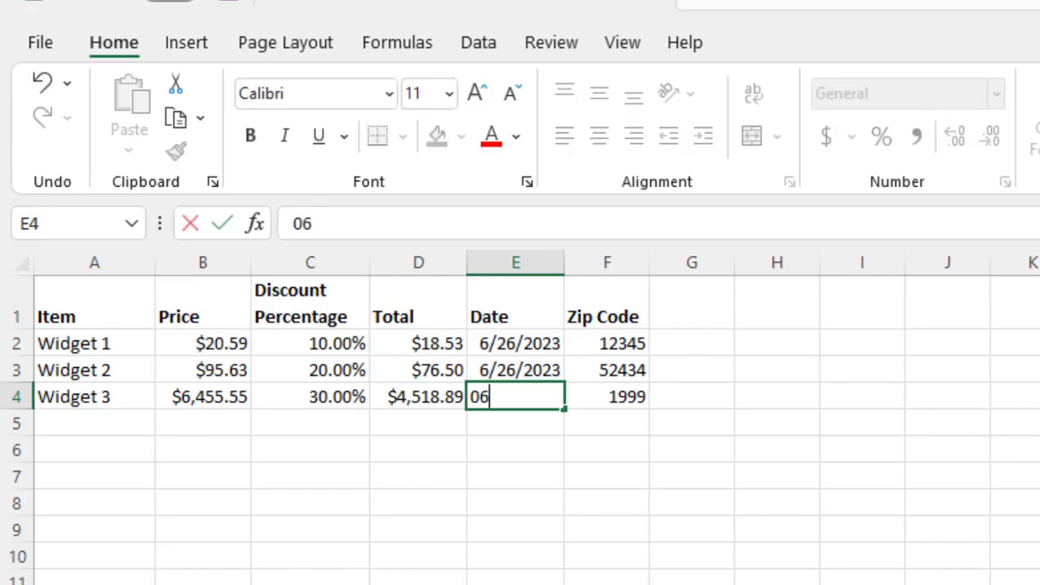
{"action": "type", "text": "/26/2023"}
{"action": "key", "text": "Return"}
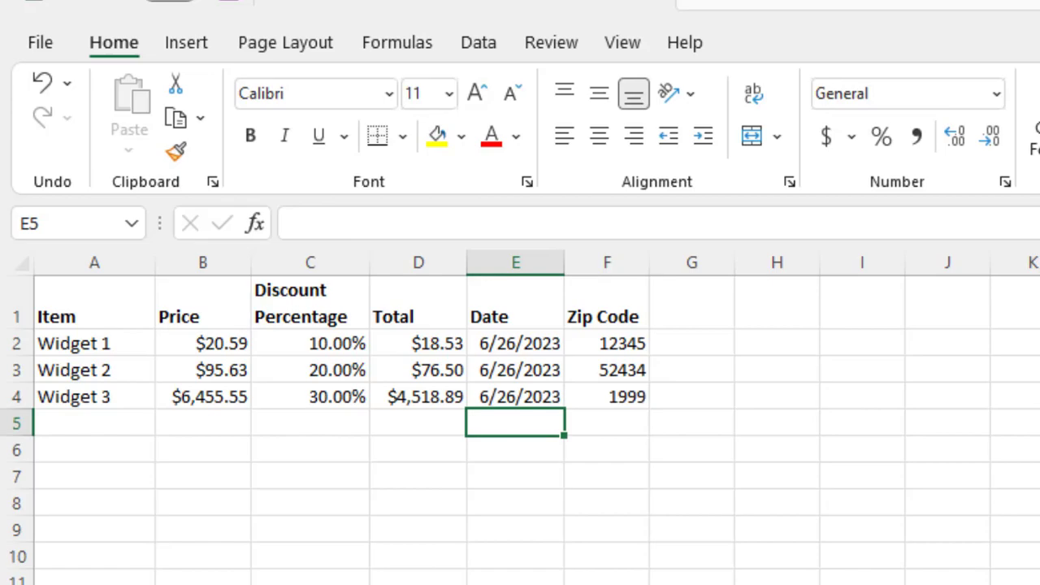
Step: Format the date in E4 with the 3/14 date type
{"action": "left_click", "coordinate": [512, 398]}
{"action": "right_click", "coordinate": [512, 398]}
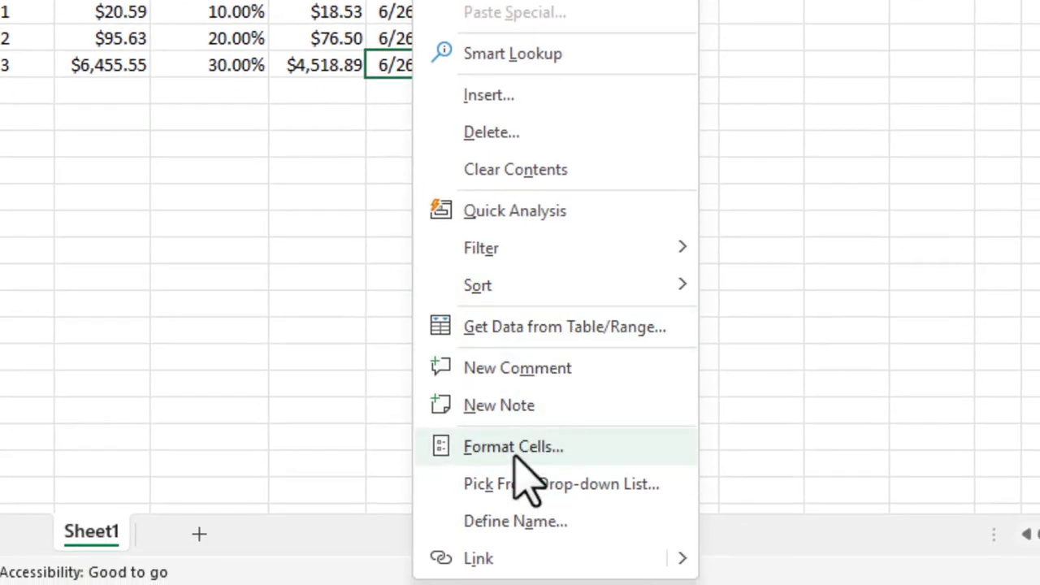
{"action": "left_click", "coordinate": [512, 452]}
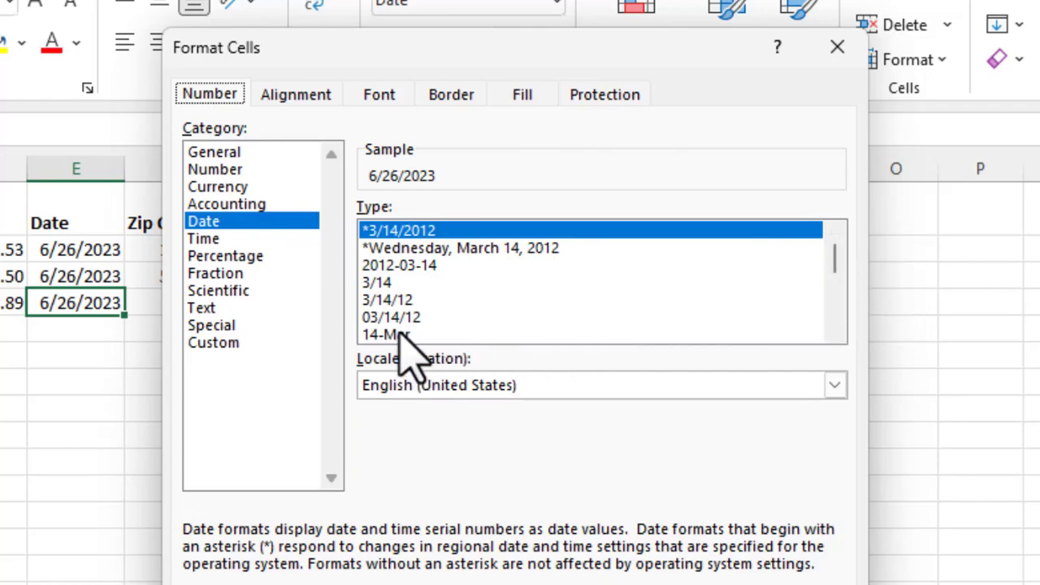
{"action": "left_click", "coordinate": [390, 283]}
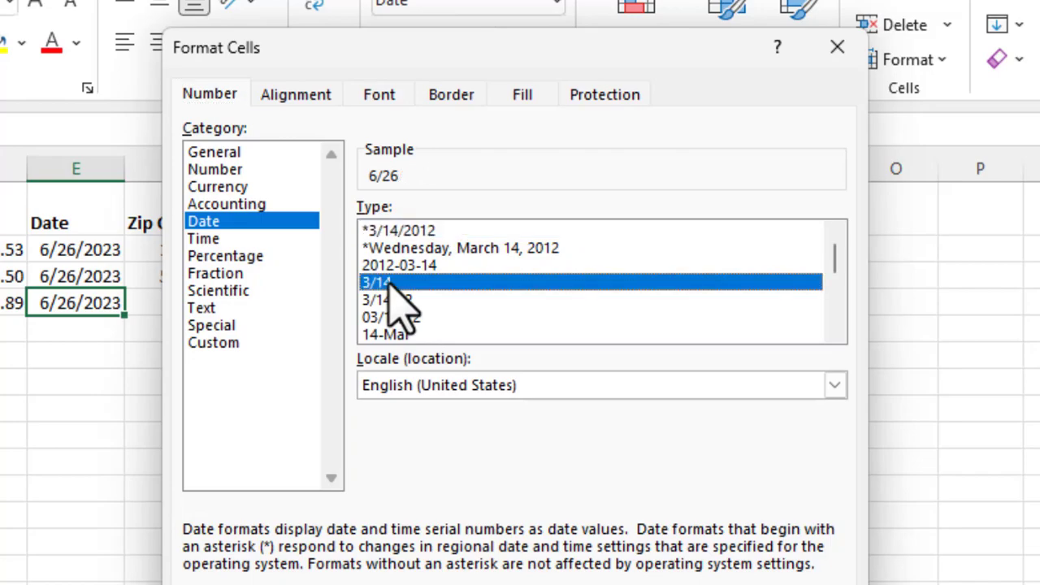
{"action": "key", "text": "Return"}
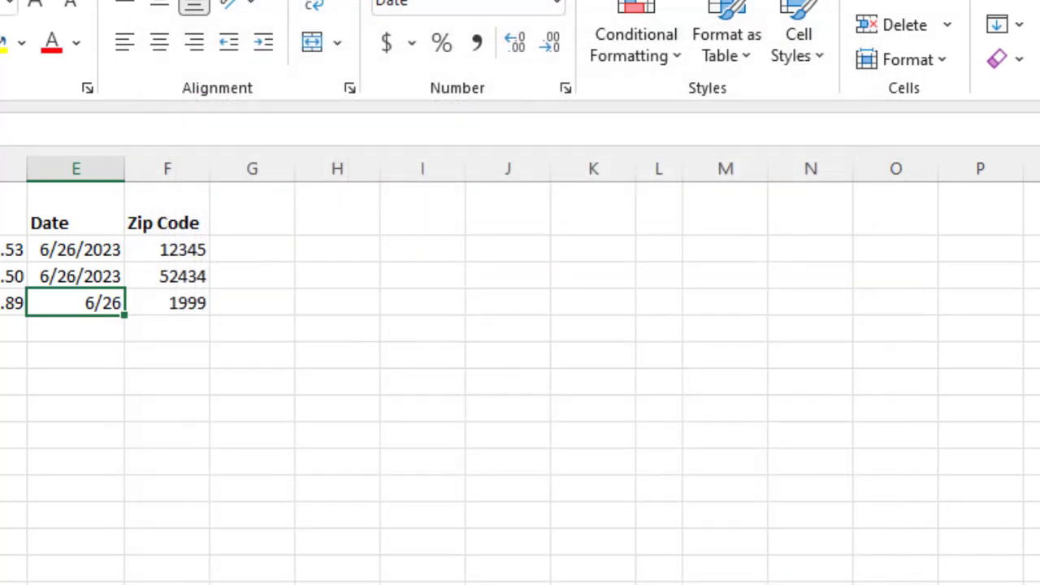
{"action": "right_click", "coordinate": [104, 306]}
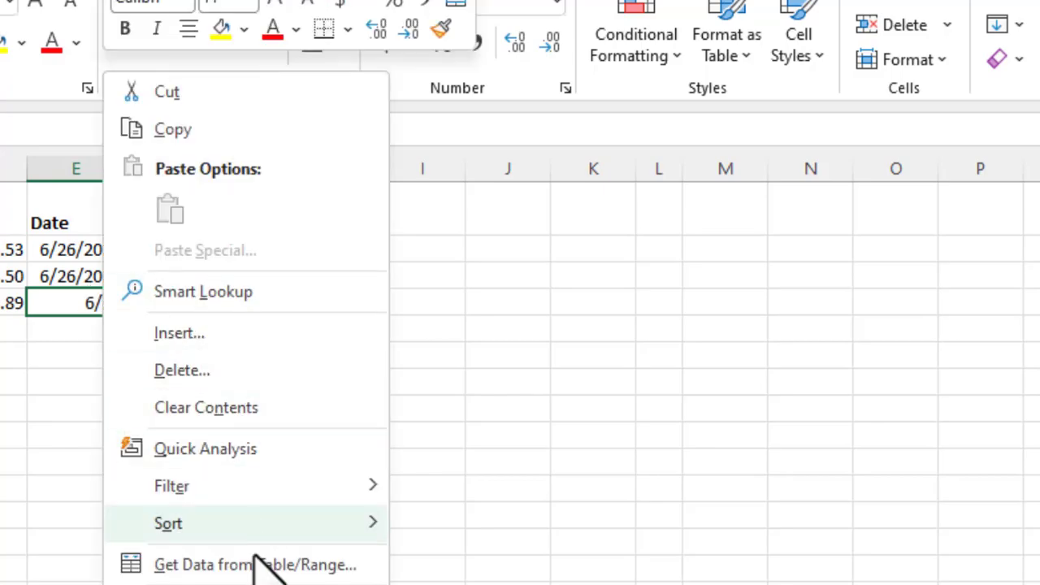
{"action": "key", "text": "Escape"}
Step: Format the dates in E2:E4 with the long date type March 14, 2012
{"action": "left_click_drag", "start_coordinate": [77, 255], "coordinate": [107, 293]}
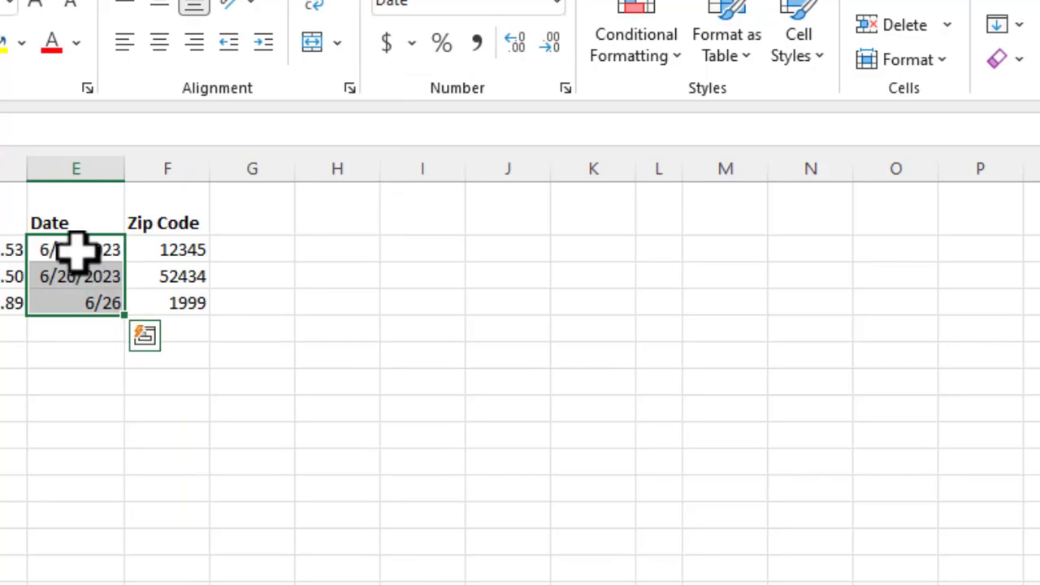
{"action": "right_click", "coordinate": [76, 251]}
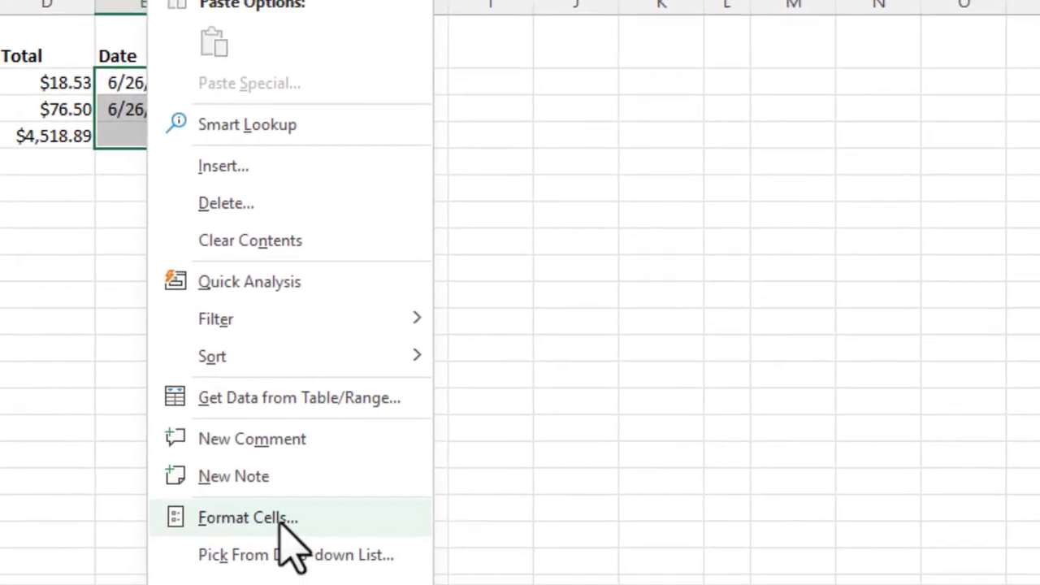
{"action": "left_click", "coordinate": [280, 519]}
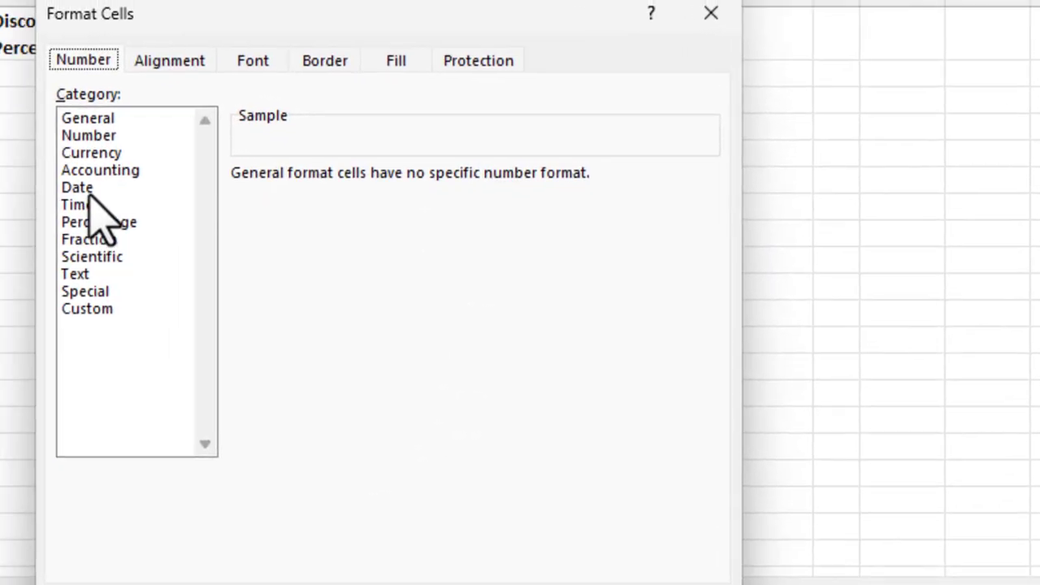
{"action": "left_click", "coordinate": [81, 189]}
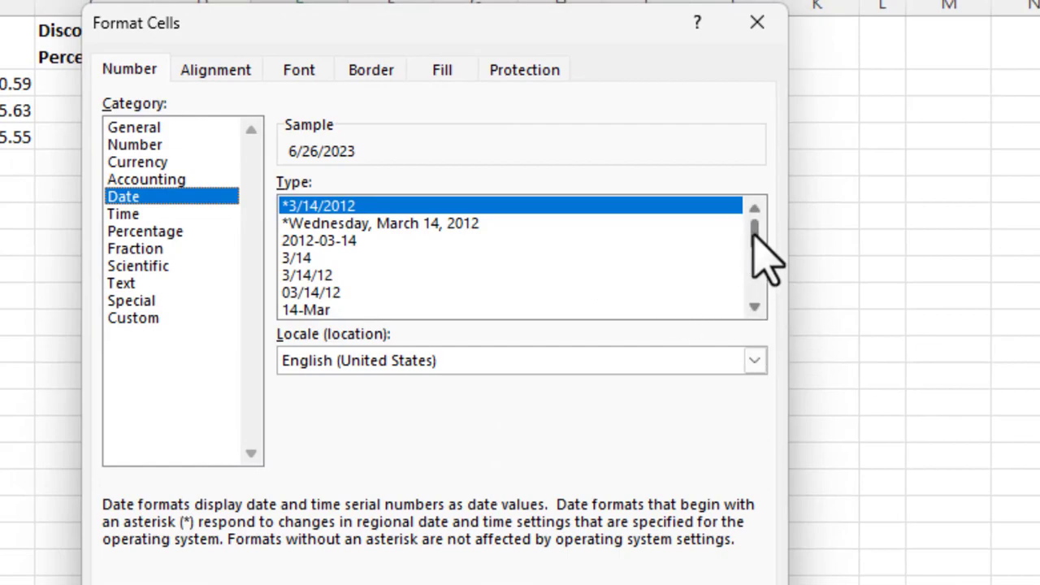
{"action": "left_click_drag", "start_coordinate": [752, 230], "coordinate": [778, 276]}
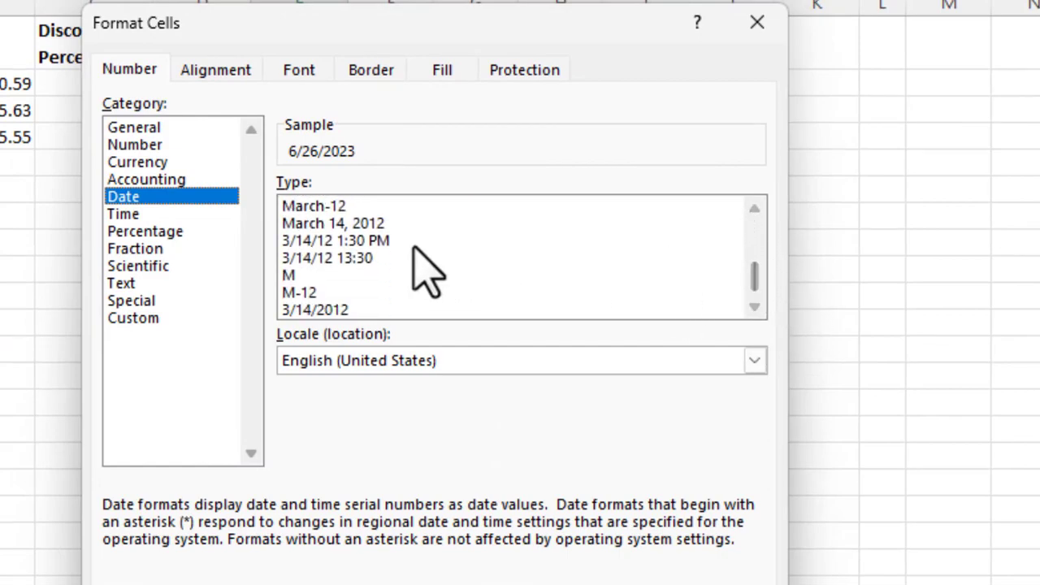
{"action": "left_click", "coordinate": [342, 224]}
{"action": "left_click_drag", "start_coordinate": [446, 24], "coordinate": [729, 0]}
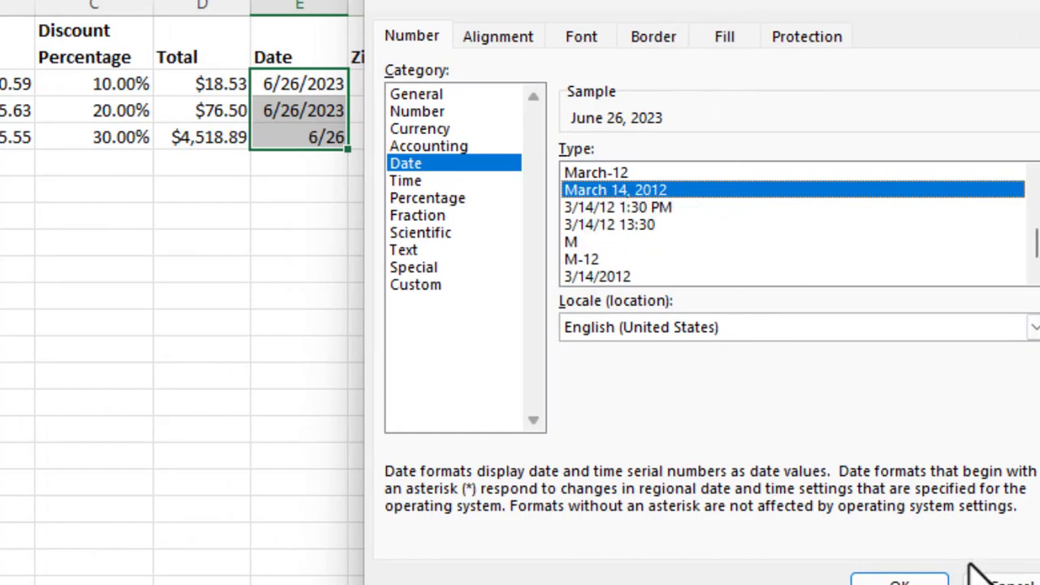
{"action": "left_click", "coordinate": [910, 580]}
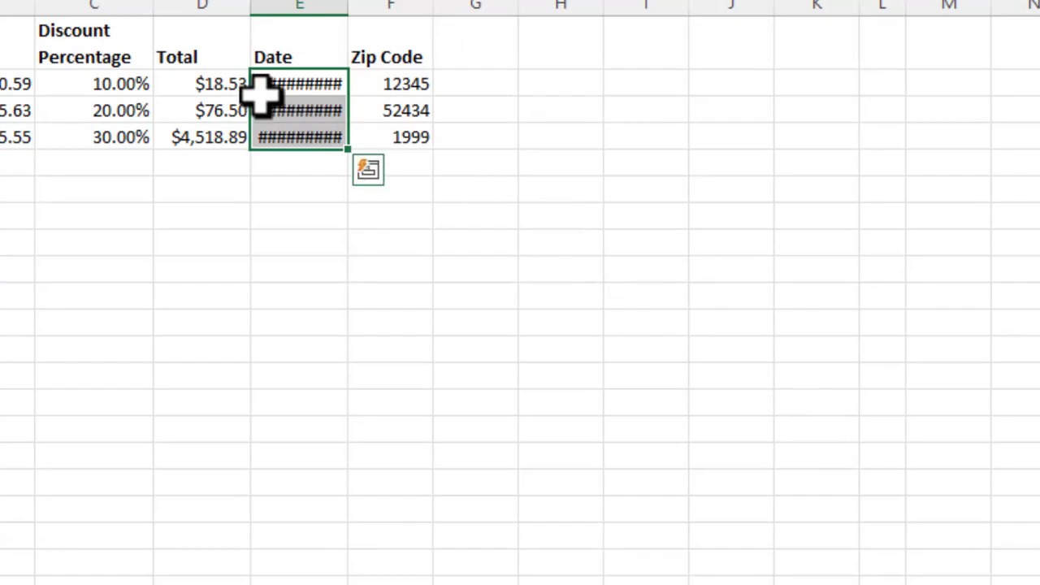
Step: AutoFit the width of the Date column E to its contents
{"action": "left_click", "coordinate": [327, 5]}
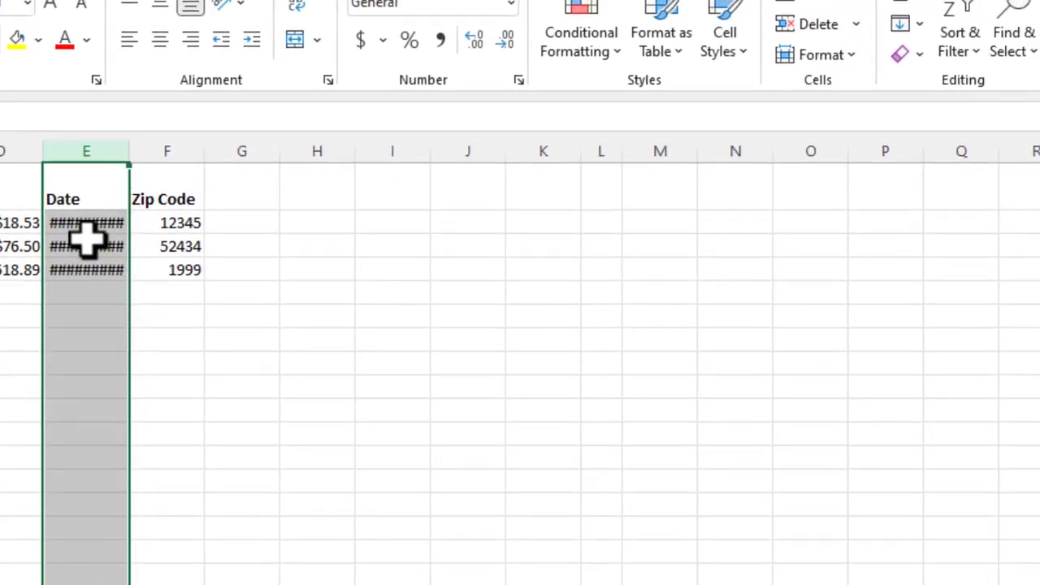
{"action": "left_click", "coordinate": [850, 57]}
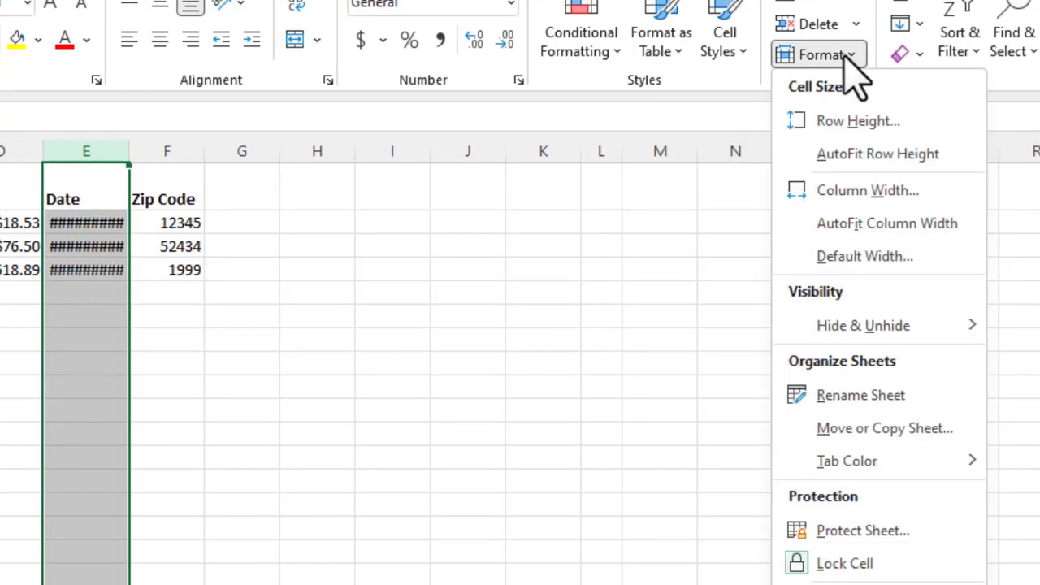
{"action": "left_click", "coordinate": [878, 232]}
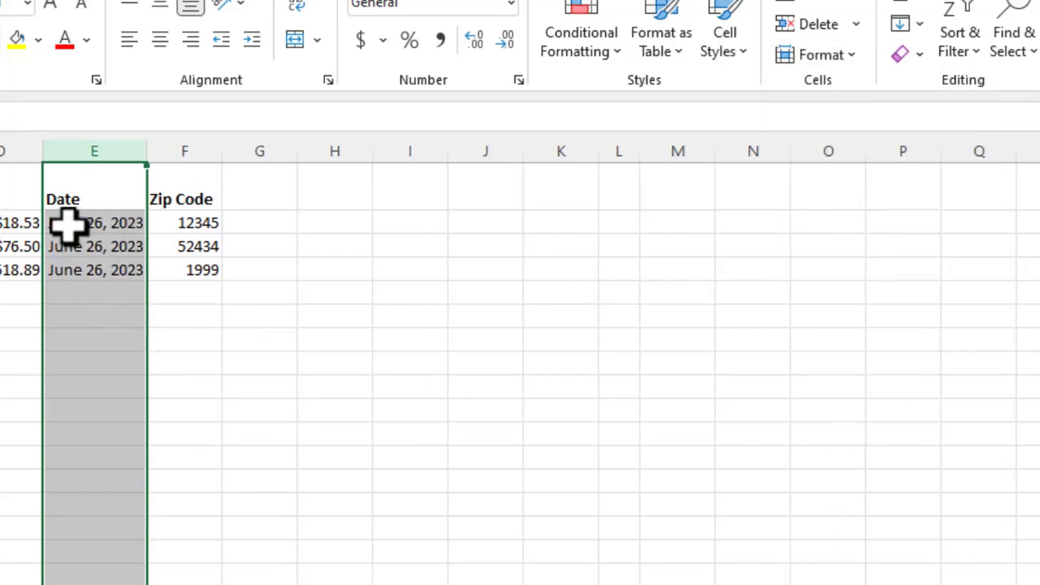
{"action": "left_click", "coordinate": [193, 336]}
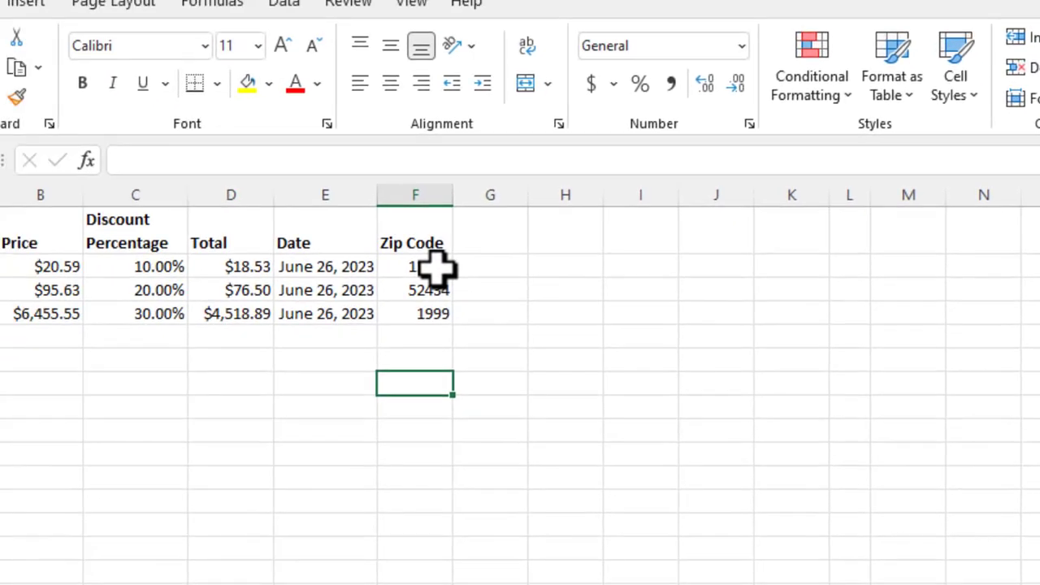
{"action": "left_click", "coordinate": [209, 225]}
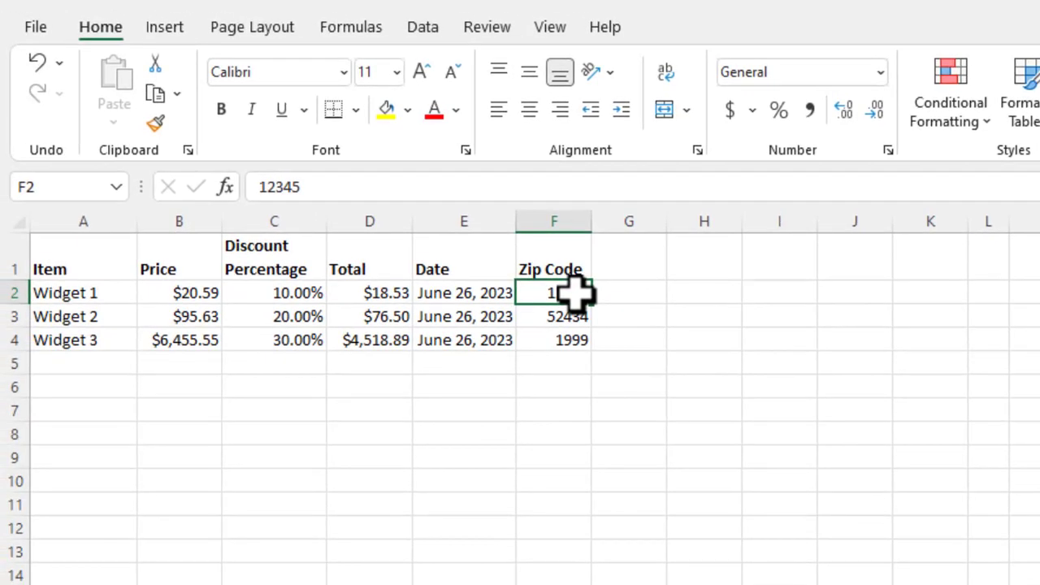
{"action": "right_click", "coordinate": [576, 296]}
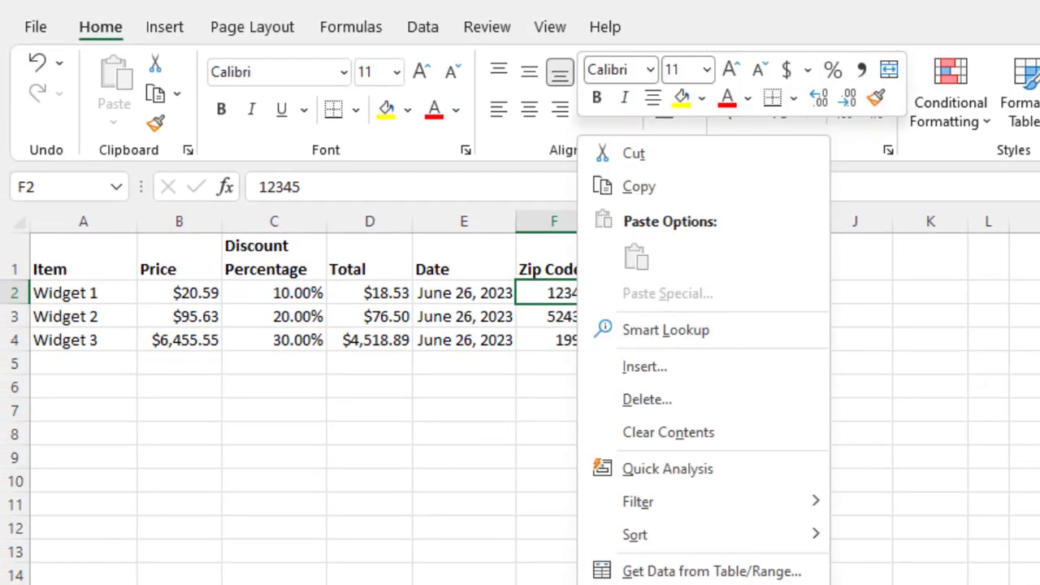
{"action": "key", "text": "Escape"}
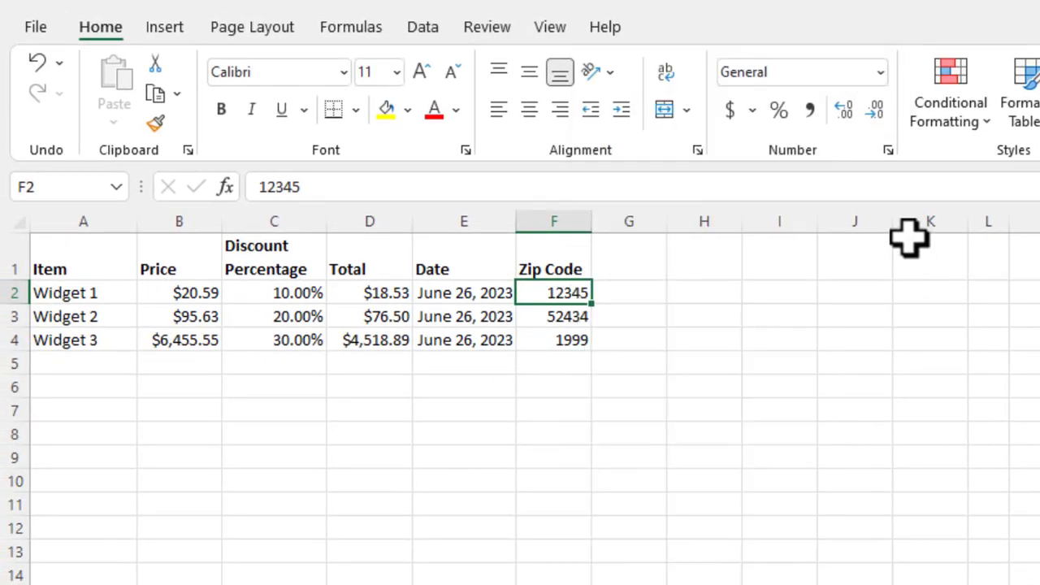
{"action": "right_click", "coordinate": [559, 286]}
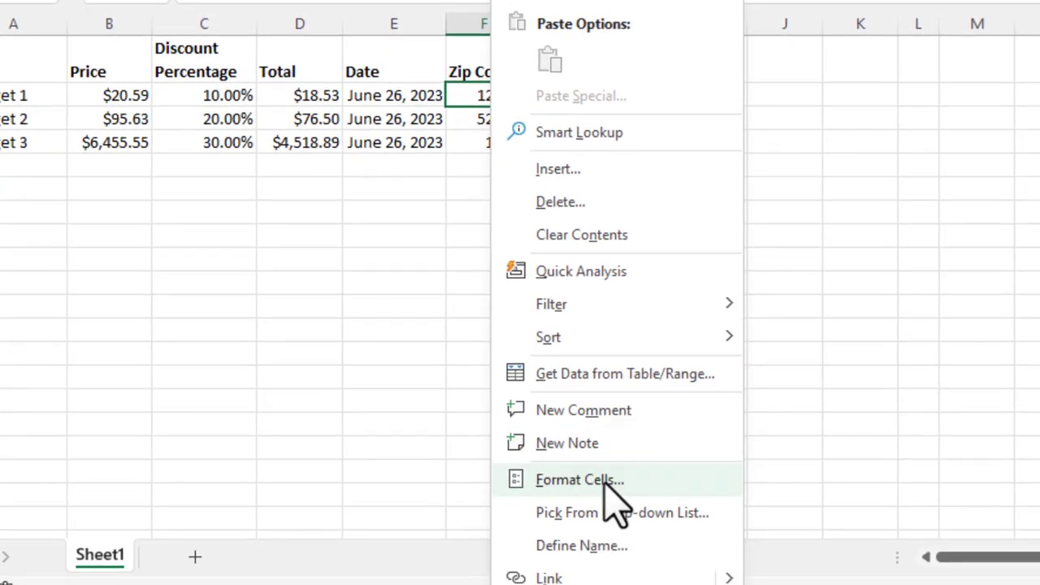
{"action": "left_click", "coordinate": [615, 491]}
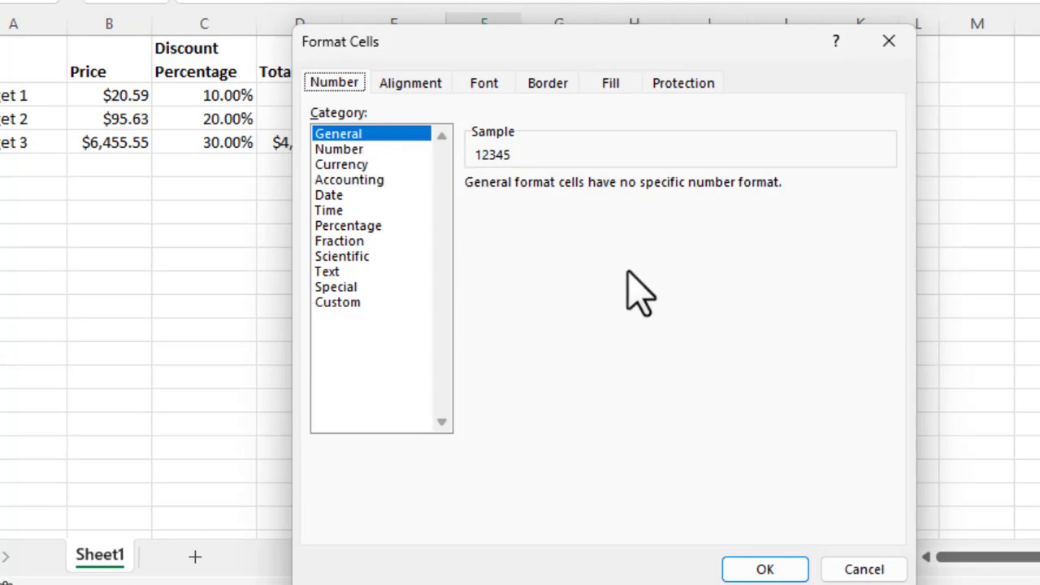
{"action": "left_click", "coordinate": [868, 569]}
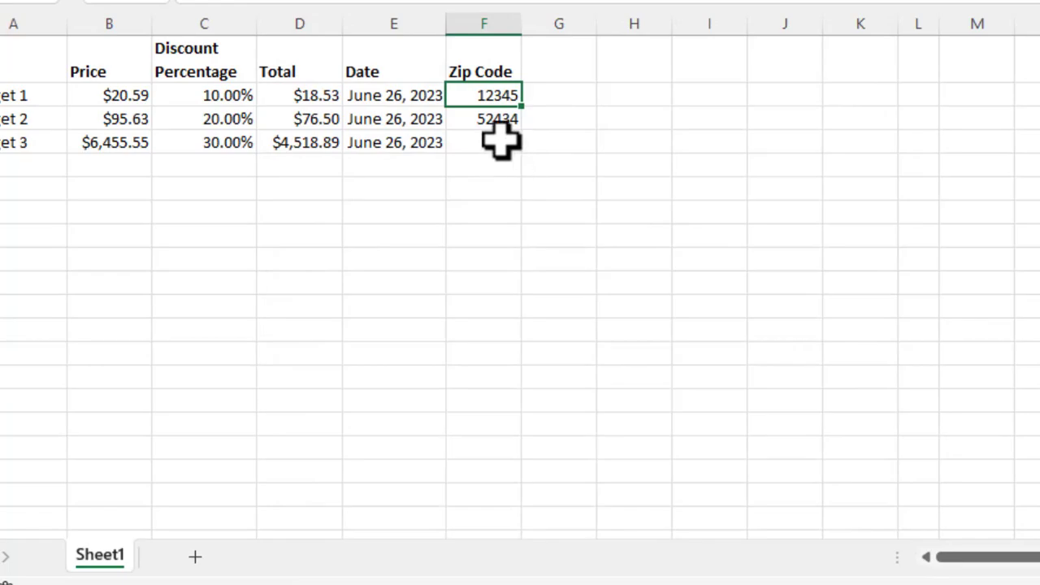
Step: Try to enter the zip code 01999 with its leading zero in cell F4
{"action": "left_click", "coordinate": [499, 146]}
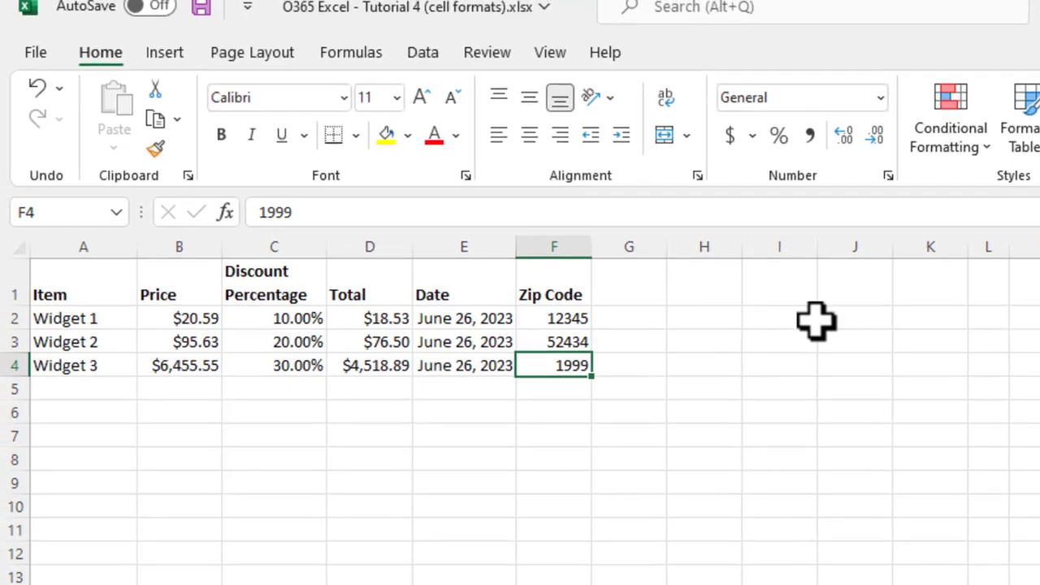
{"action": "type", "text": "01"}
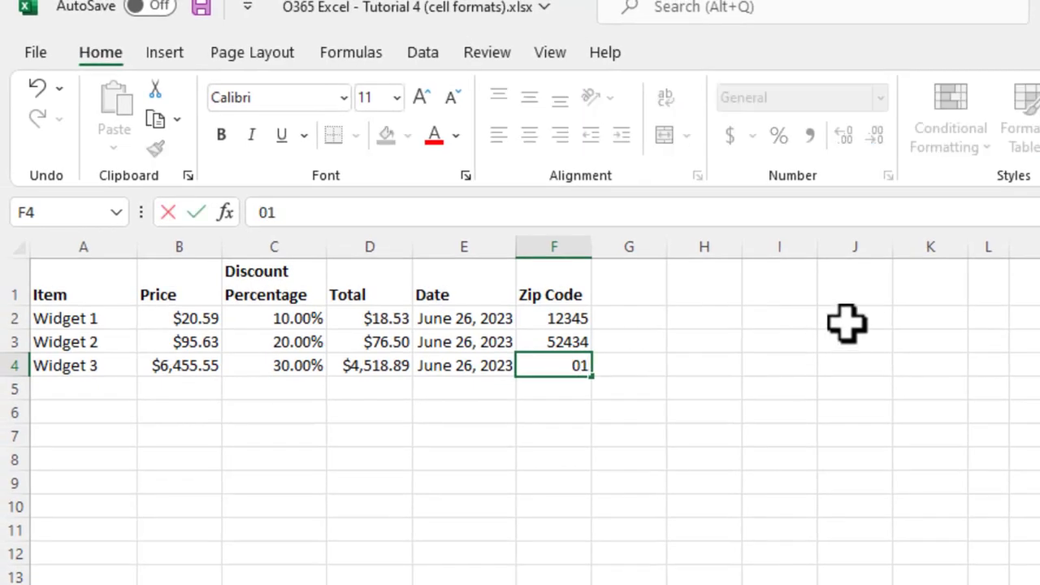
{"action": "type", "text": "999"}
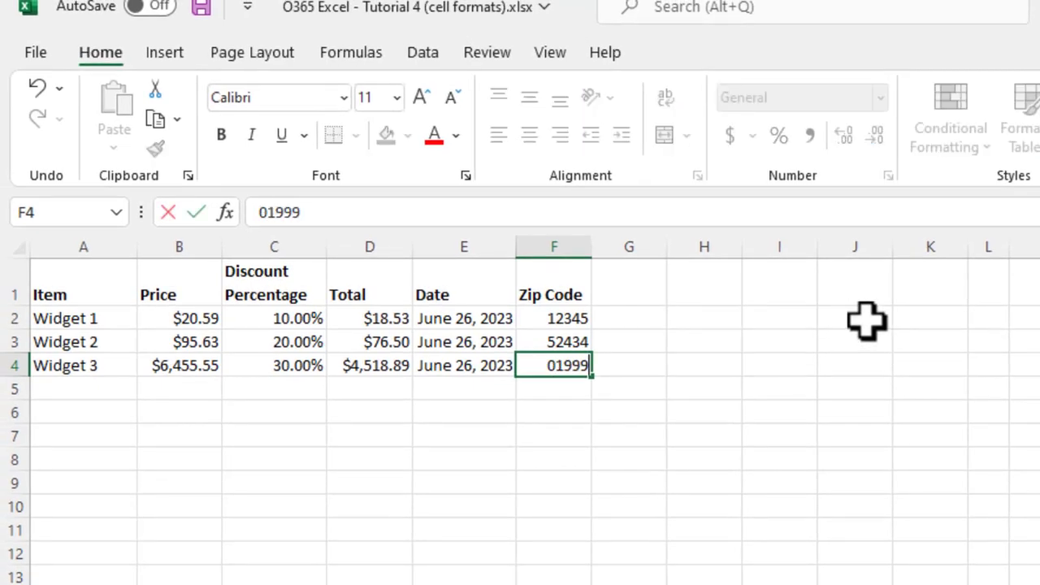
{"action": "key", "text": "Return"}
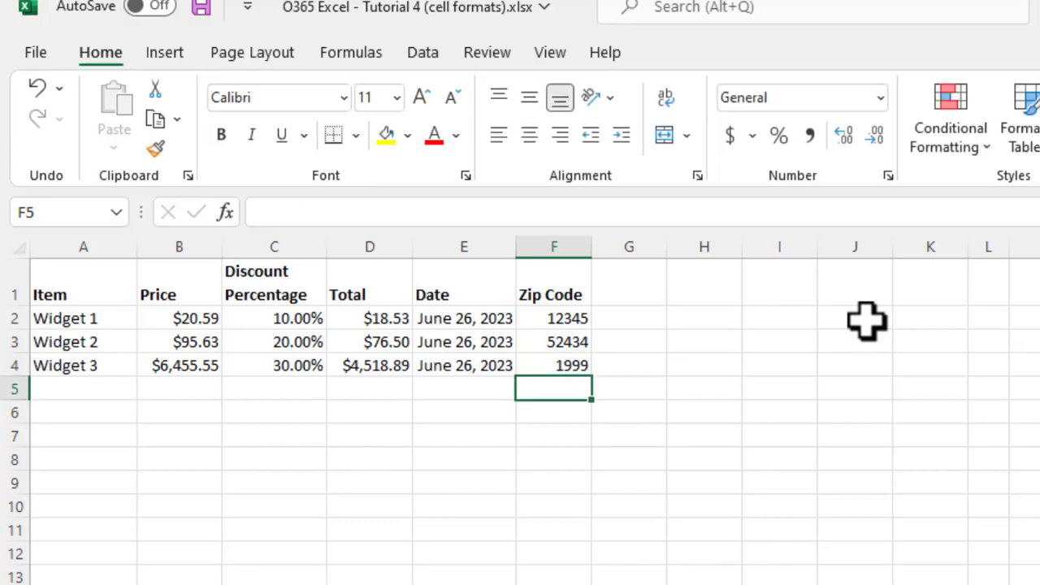
Step: Apply the custom number format 00000 to the zip code in F4
{"action": "left_click", "coordinate": [567, 370]}
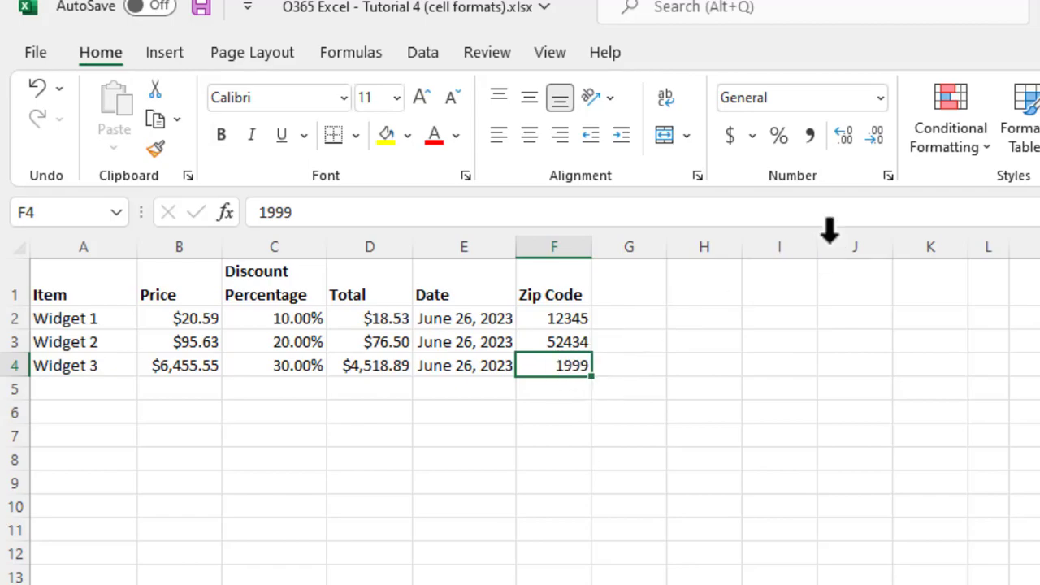
{"action": "left_click", "coordinate": [888, 176]}
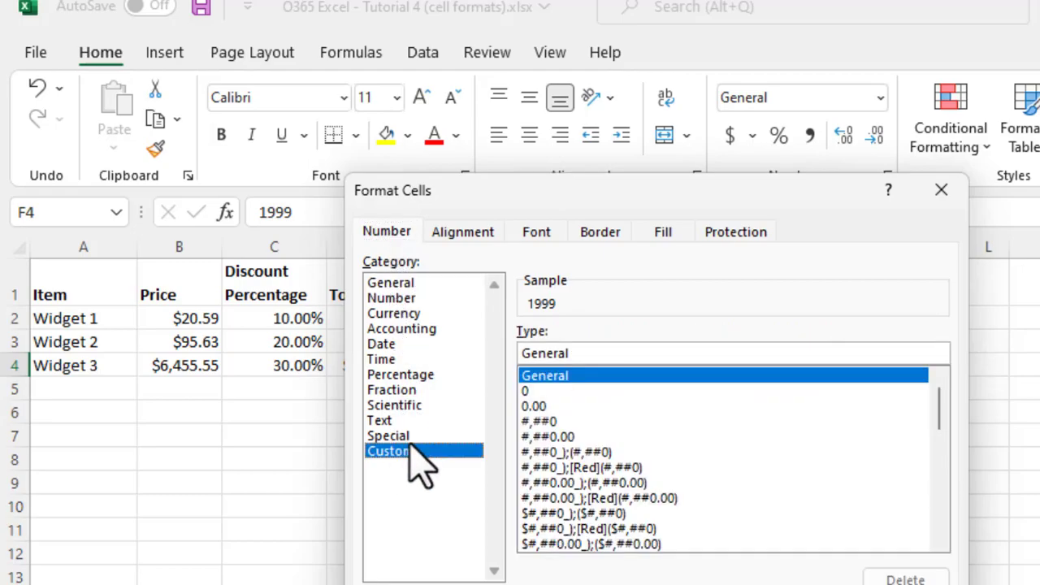
{"action": "left_click", "coordinate": [536, 406]}
{"action": "left_click_drag", "start_coordinate": [564, 353], "coordinate": [515, 353]}
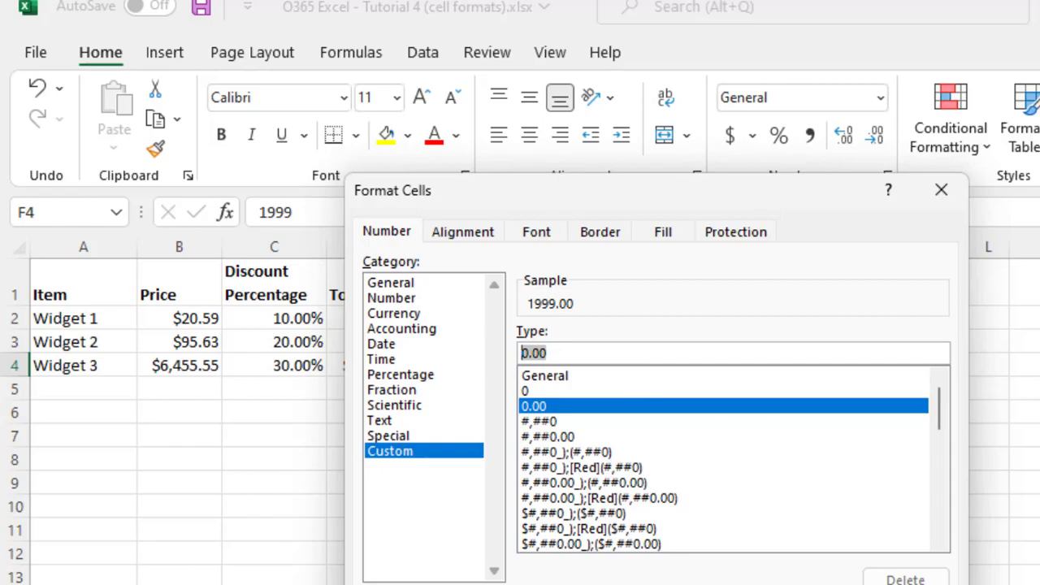
{"action": "type", "text": "00000"}
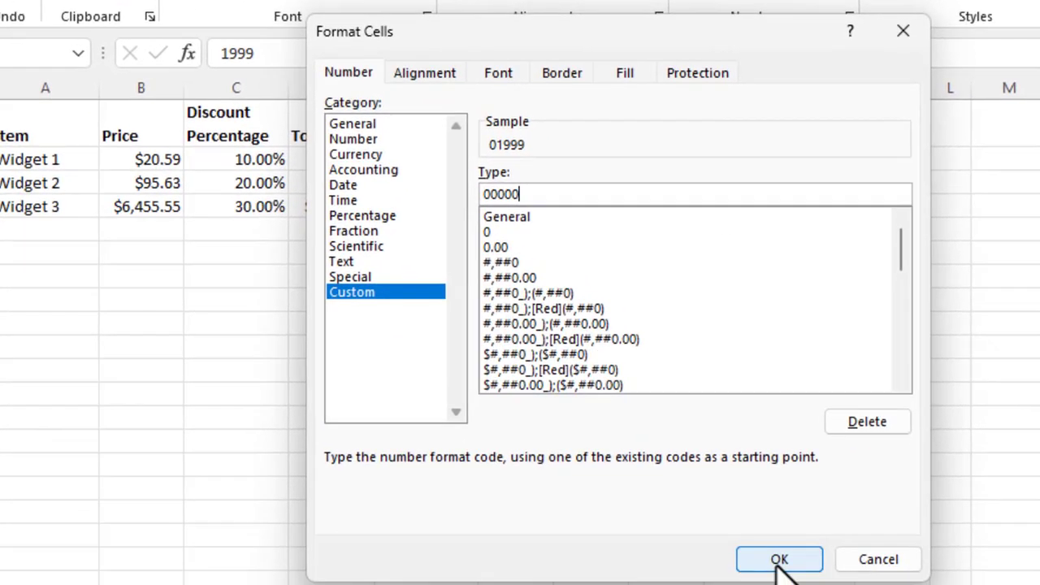
{"action": "left_click", "coordinate": [778, 562]}
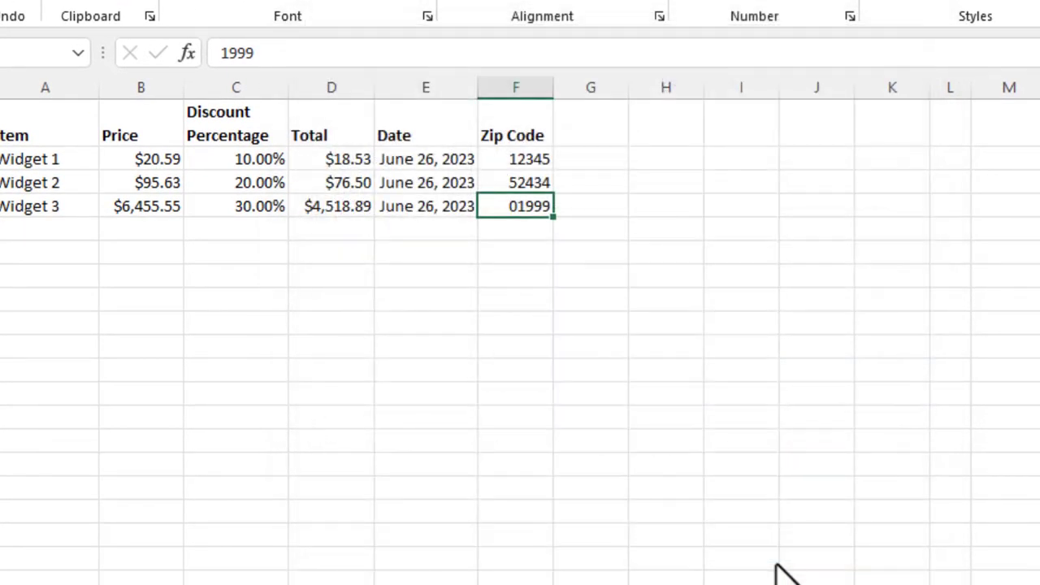
{"action": "left_click", "coordinate": [528, 284]}
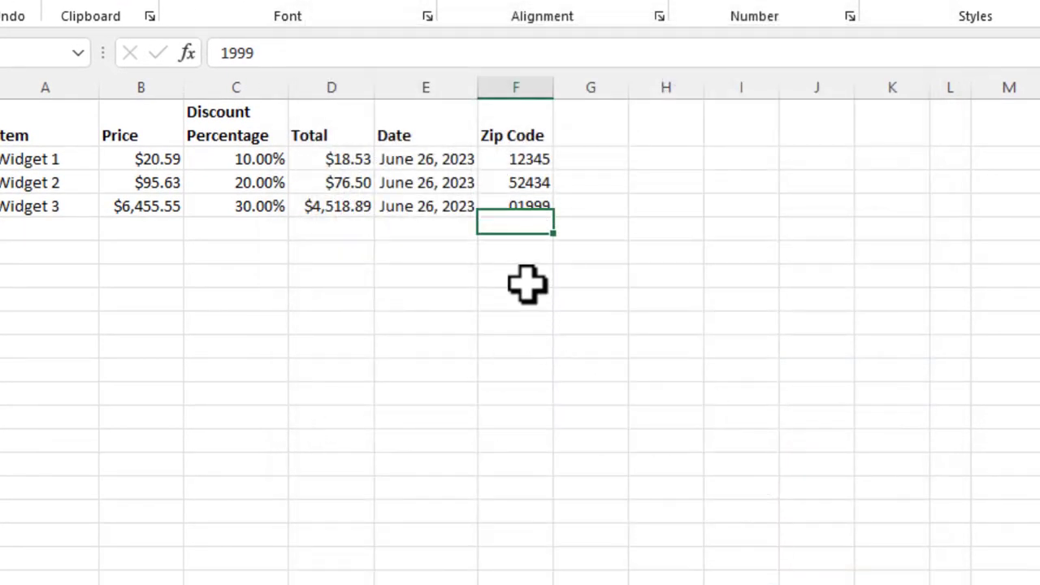
Step: Copy the zip code in F4 together with its number format into the empty cell F5
{"action": "left_click", "coordinate": [531, 207]}
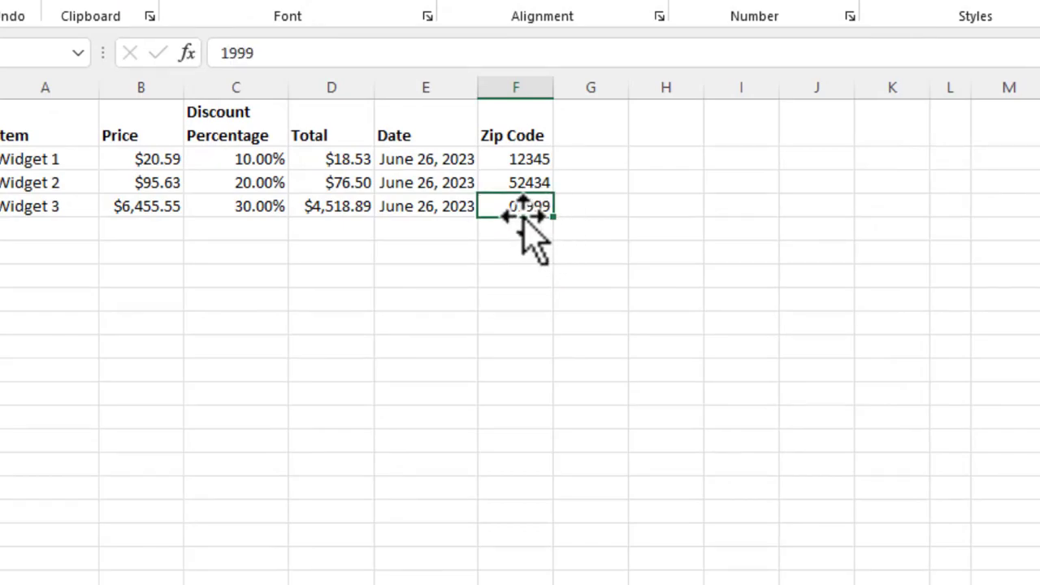
{"action": "right_click", "coordinate": [534, 209]}
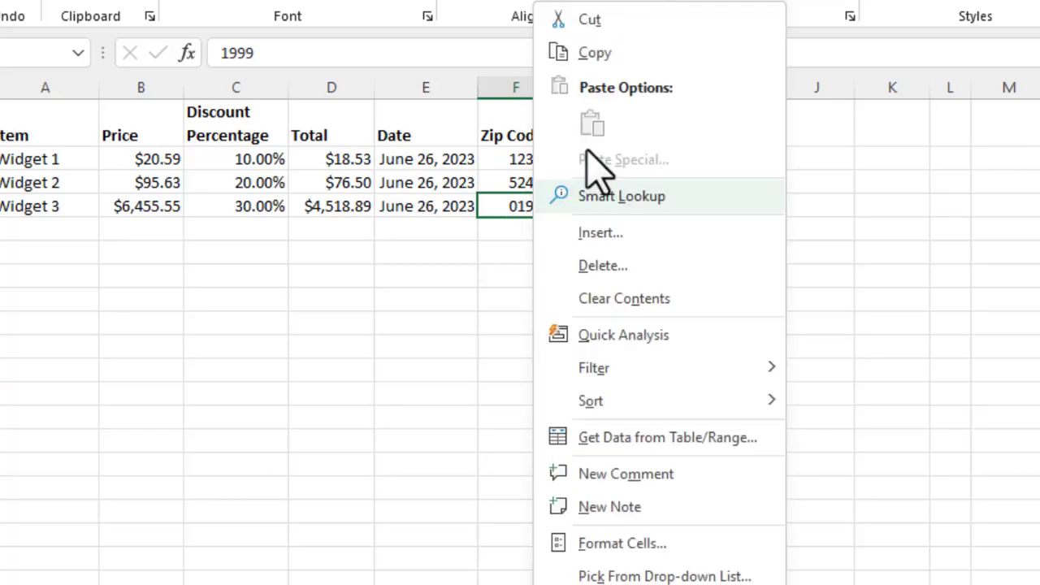
{"action": "left_click", "coordinate": [597, 53]}
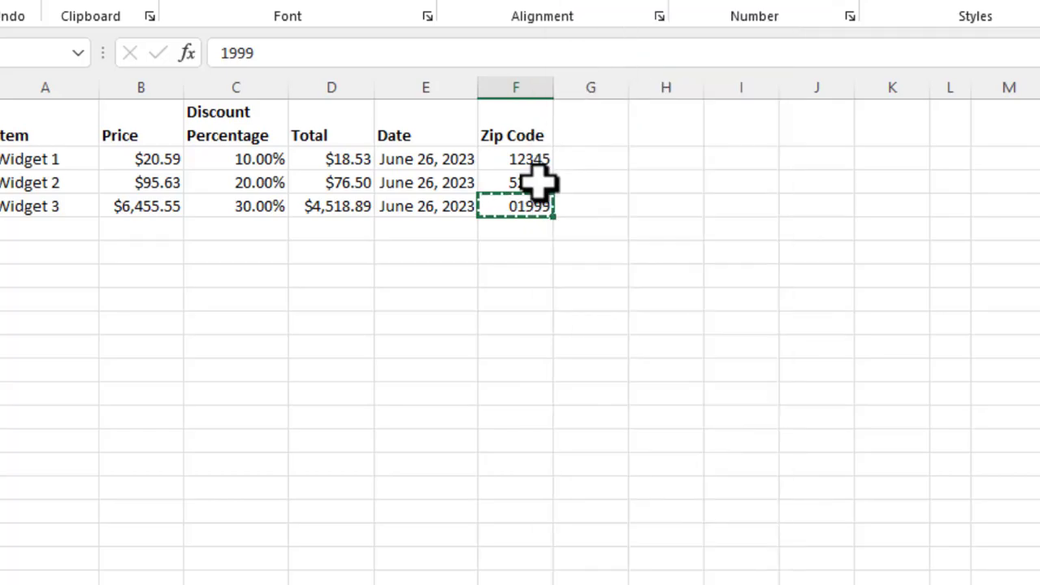
{"action": "right_click", "coordinate": [509, 227]}
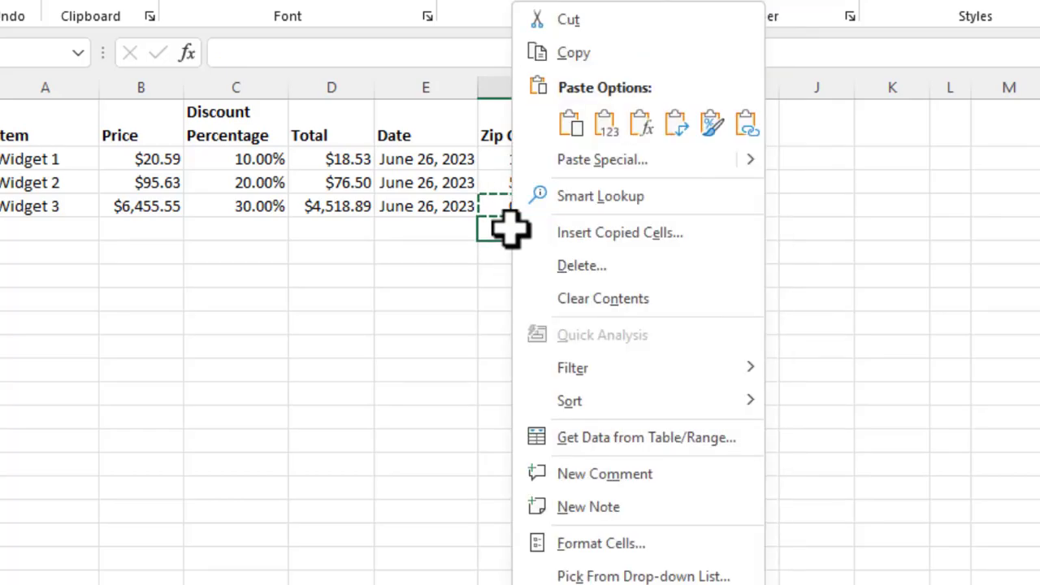
{"action": "left_click", "coordinate": [577, 129]}
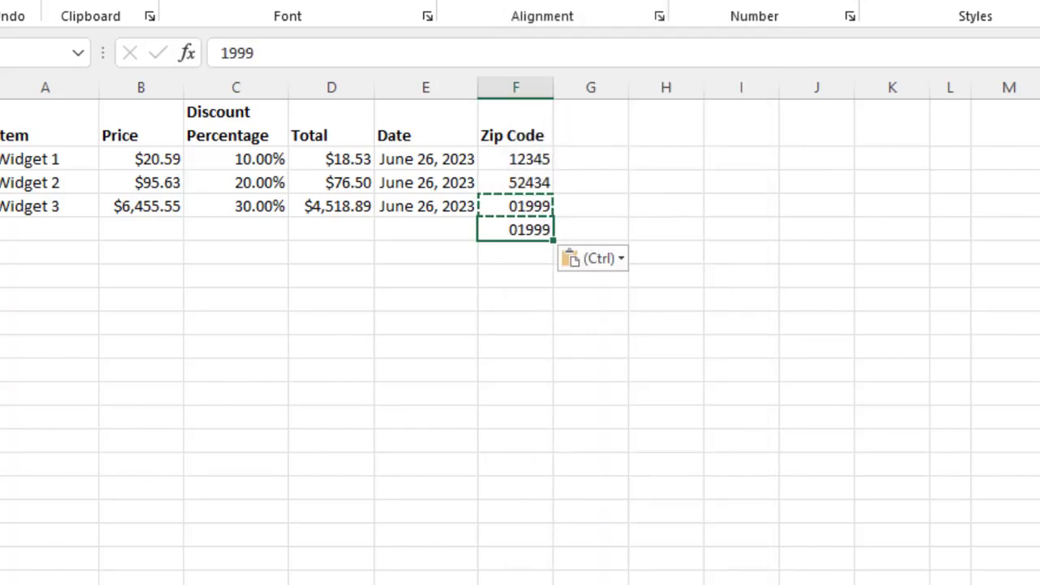
{"action": "key", "text": "Escape"}
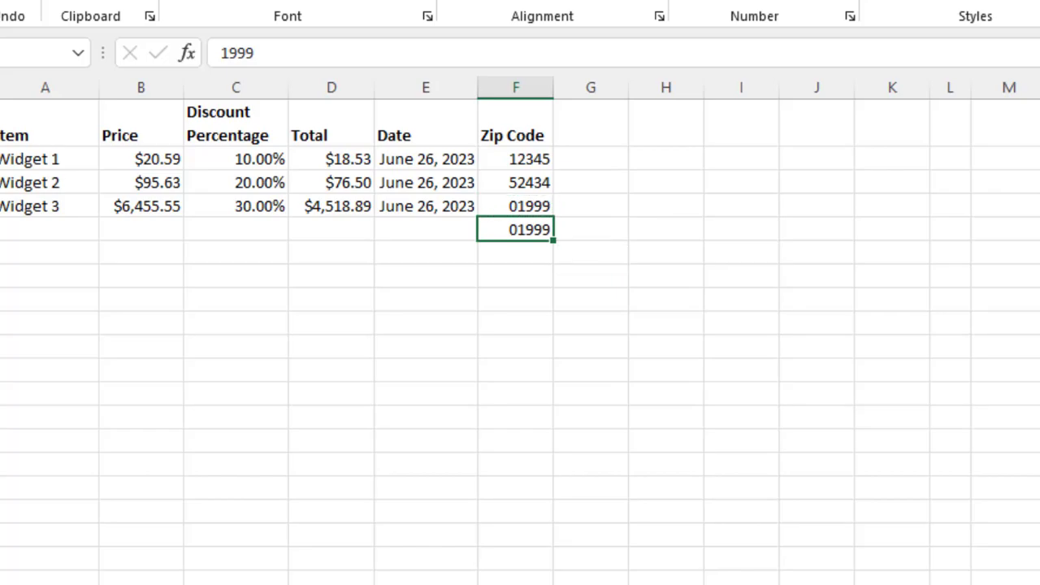
Step: Replace the copied zip code in F5 with 00258 and select that cell to check its stored value
{"action": "type", "text": "00258"}
{"action": "key", "text": "Return"}
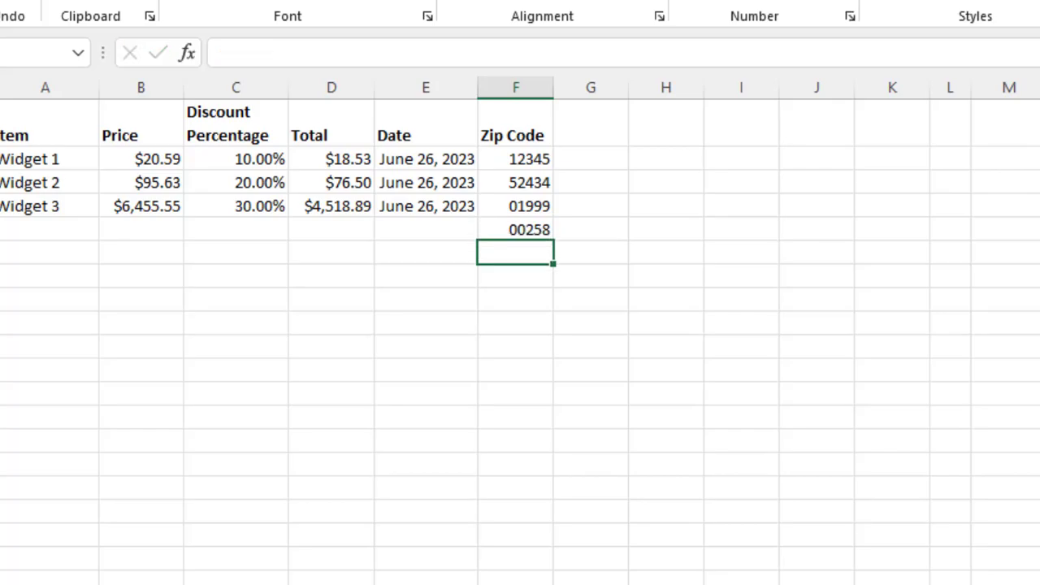
{"action": "left_click", "coordinate": [537, 231]}
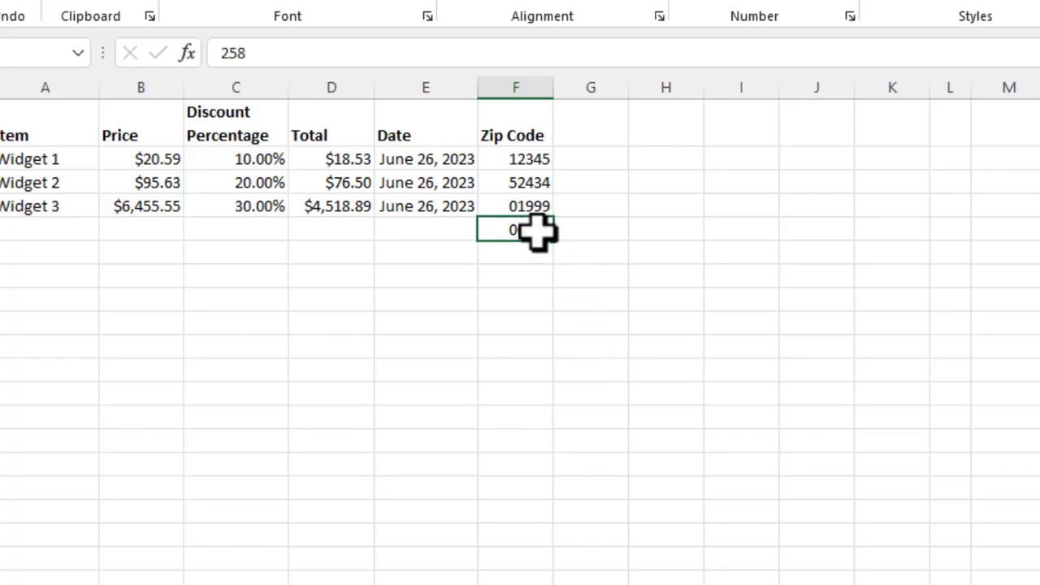